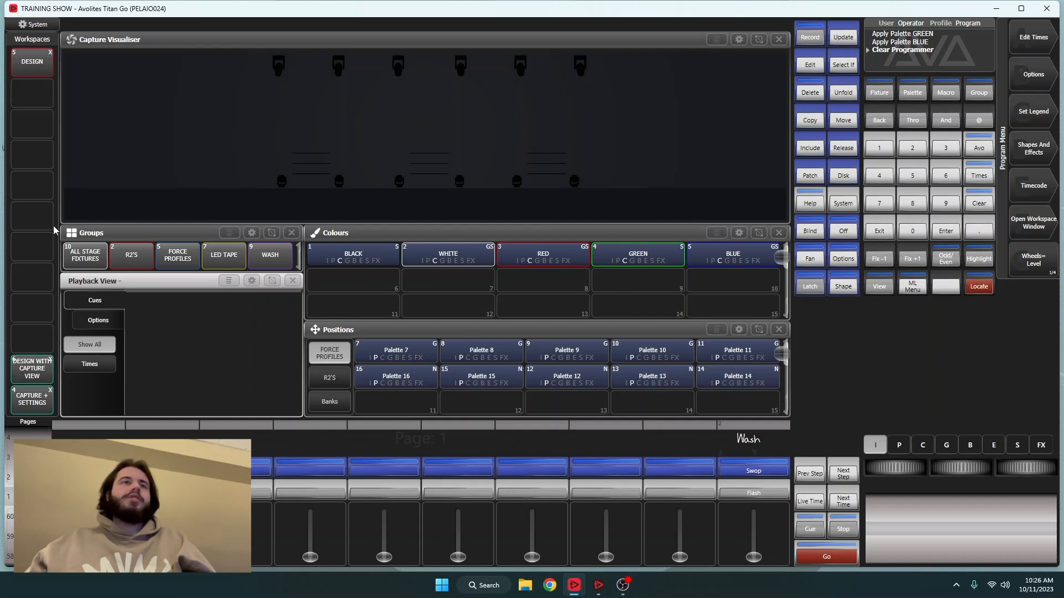
- Locate the ALL STAGE FIXTURES group and apply the RED, GREEN and BLUE colour palettes in turn
click(81, 257)
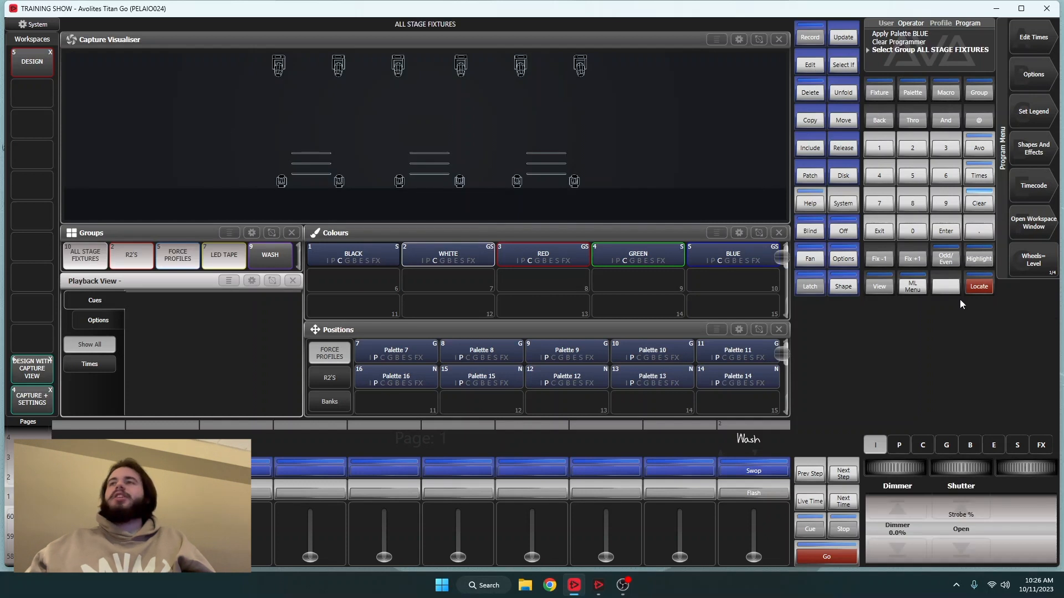
click(976, 288)
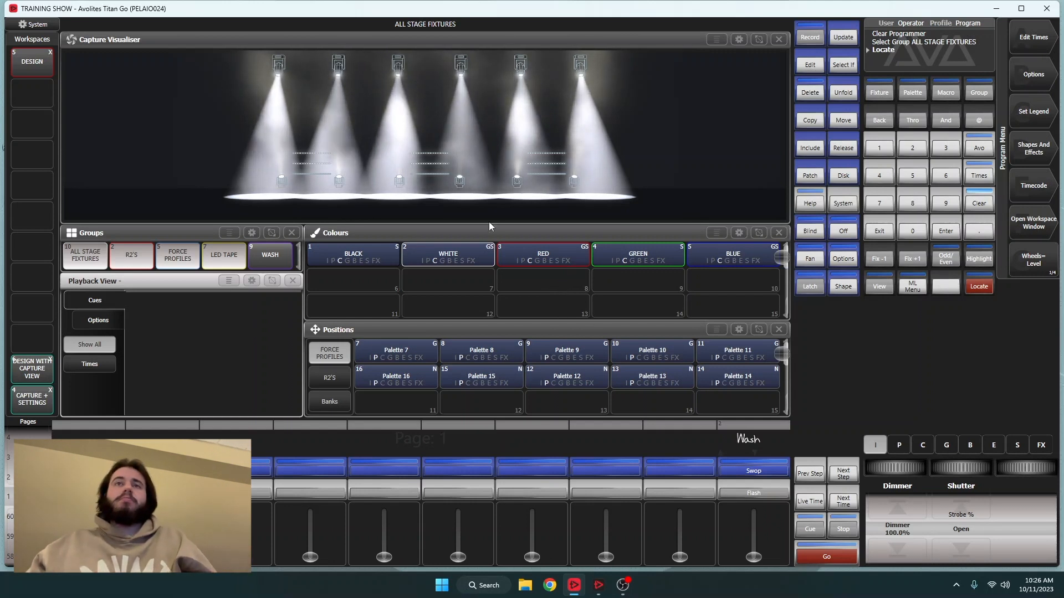
click(542, 254)
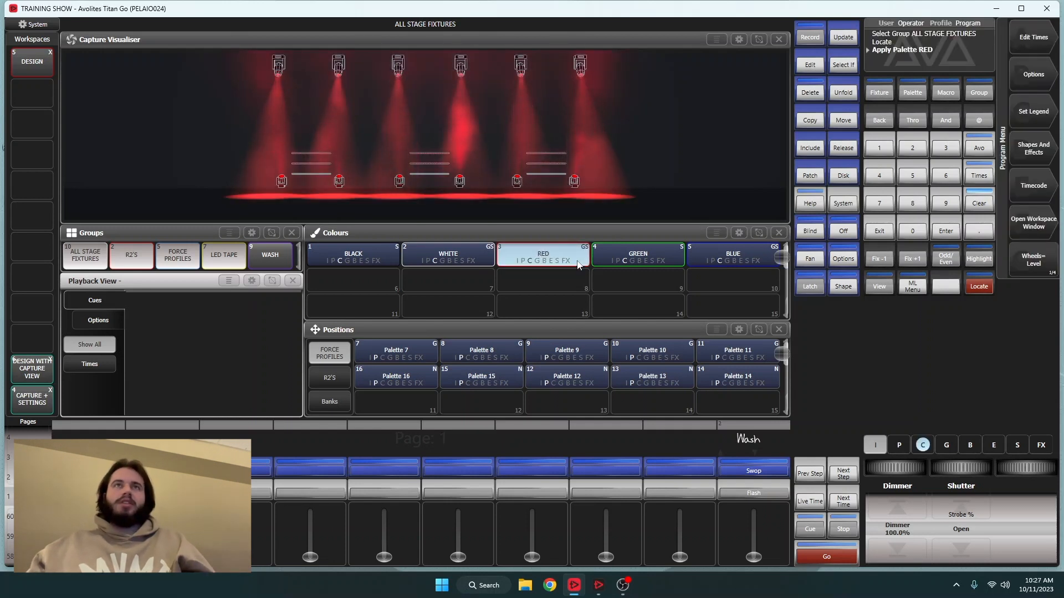
click(642, 253)
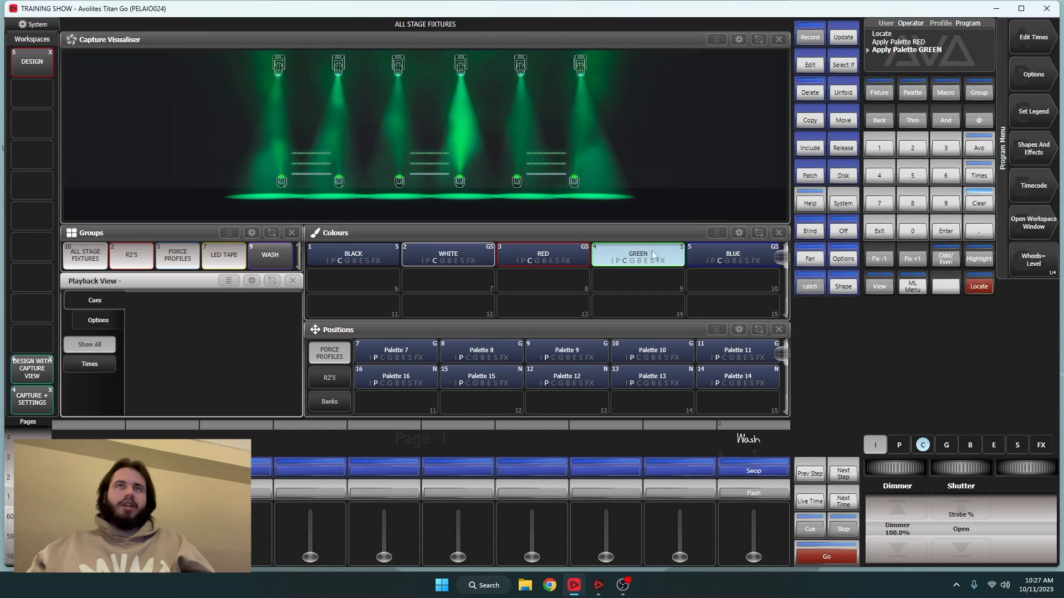
click(714, 253)
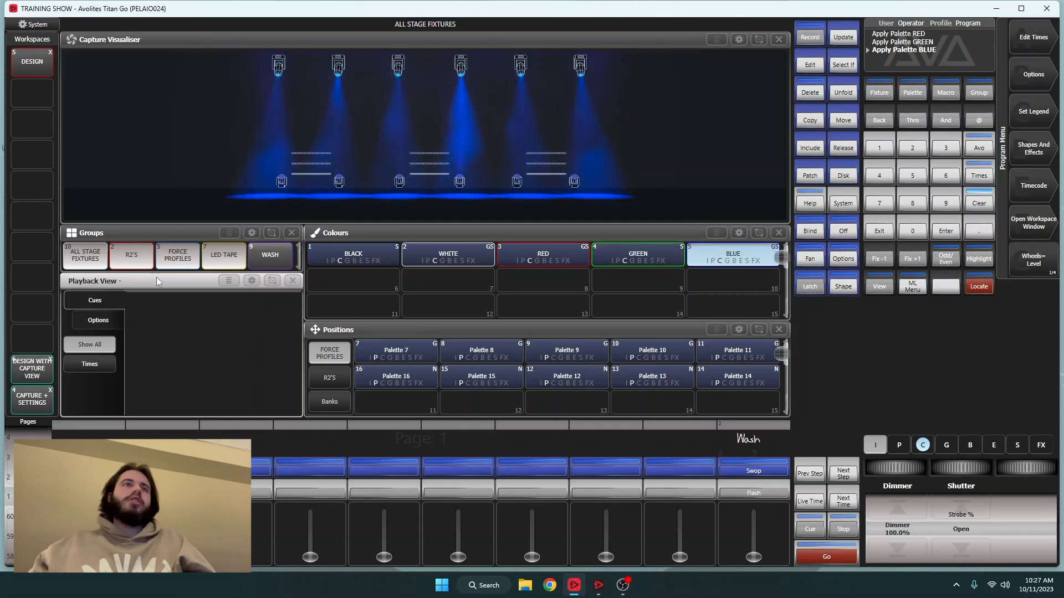
- Try the position palettes on the FORCE PROFILES group, including Palettes 11, 7, 14, 16, 12, 15, 8 and 10, and clear the programmer
click(186, 261)
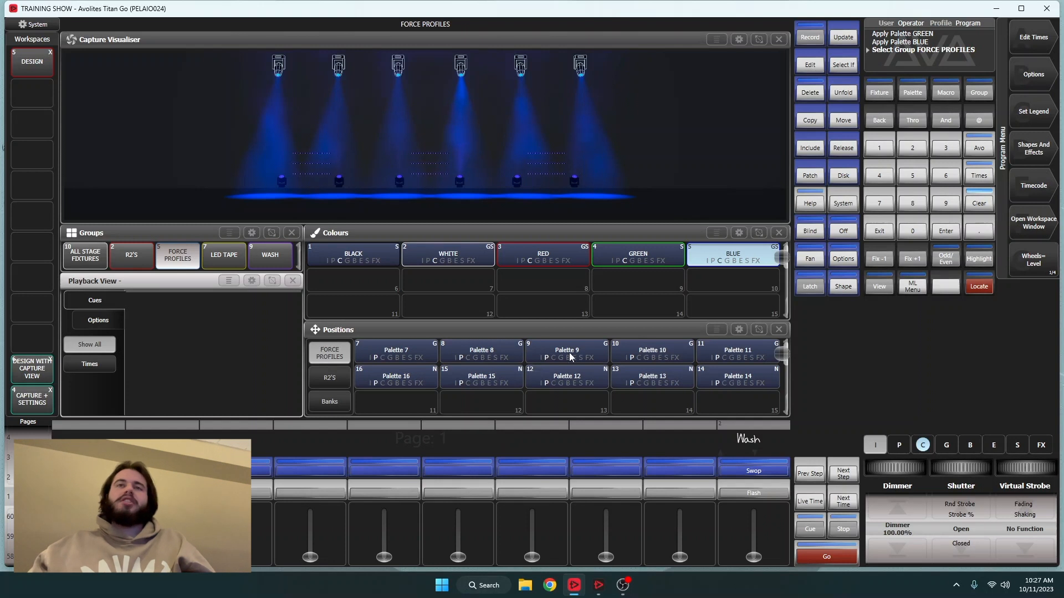
click(727, 361)
click(388, 353)
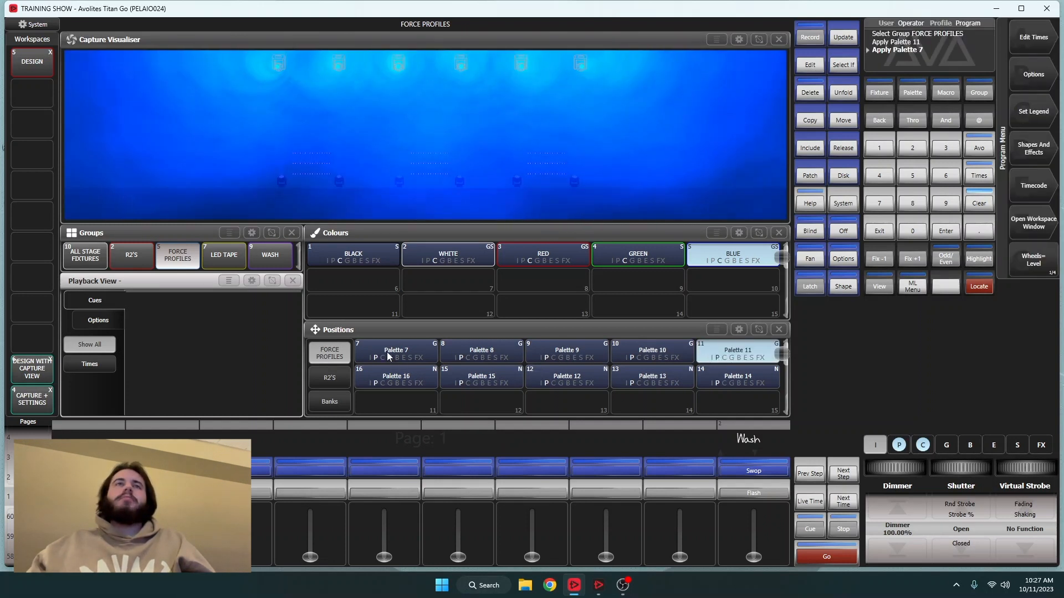
click(745, 379)
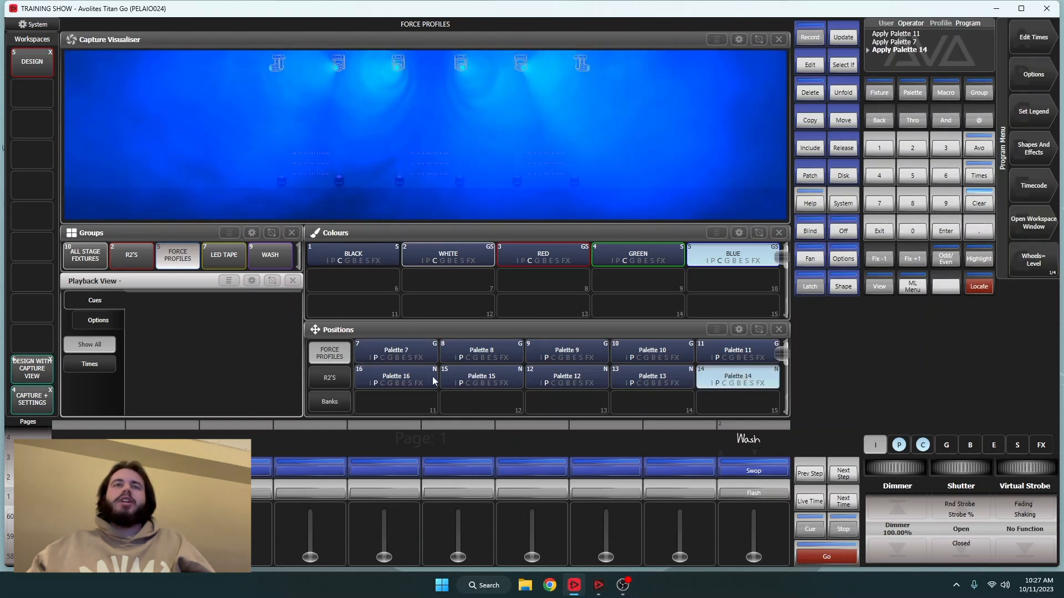
click(406, 380)
click(560, 383)
click(451, 381)
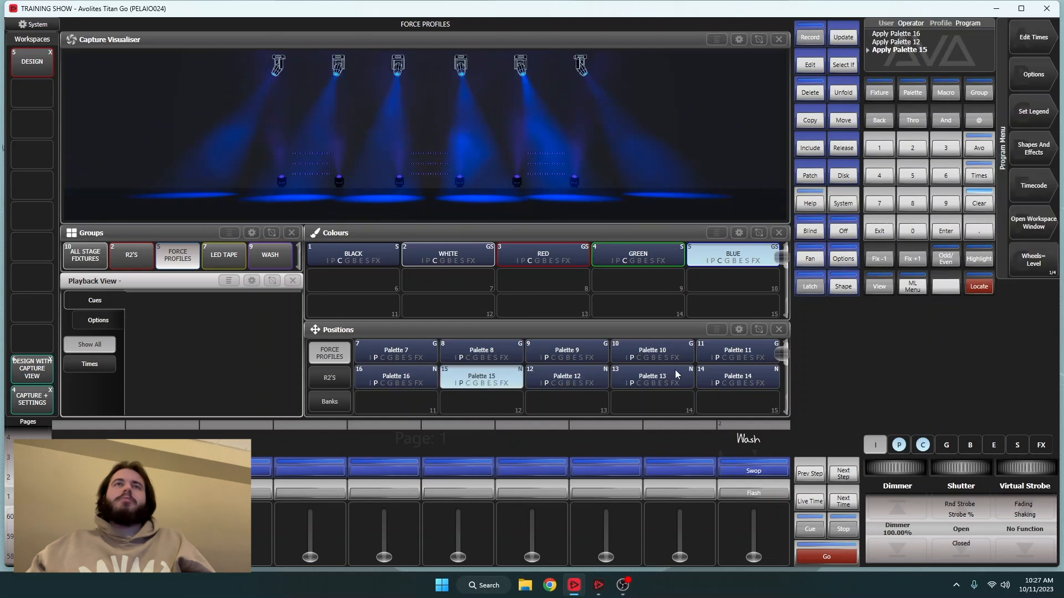
click(494, 359)
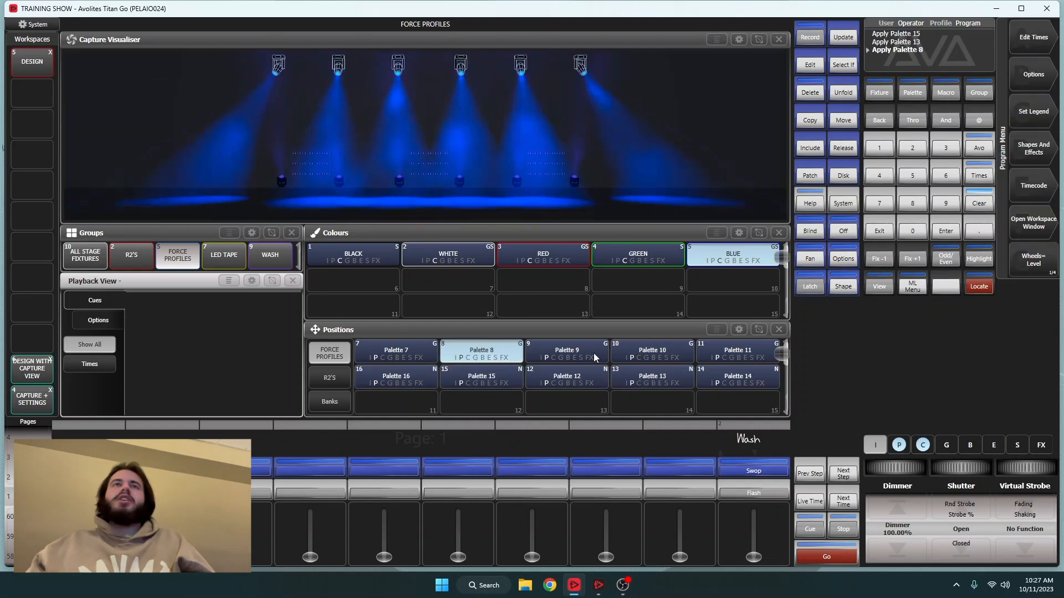
click(650, 355)
click(710, 356)
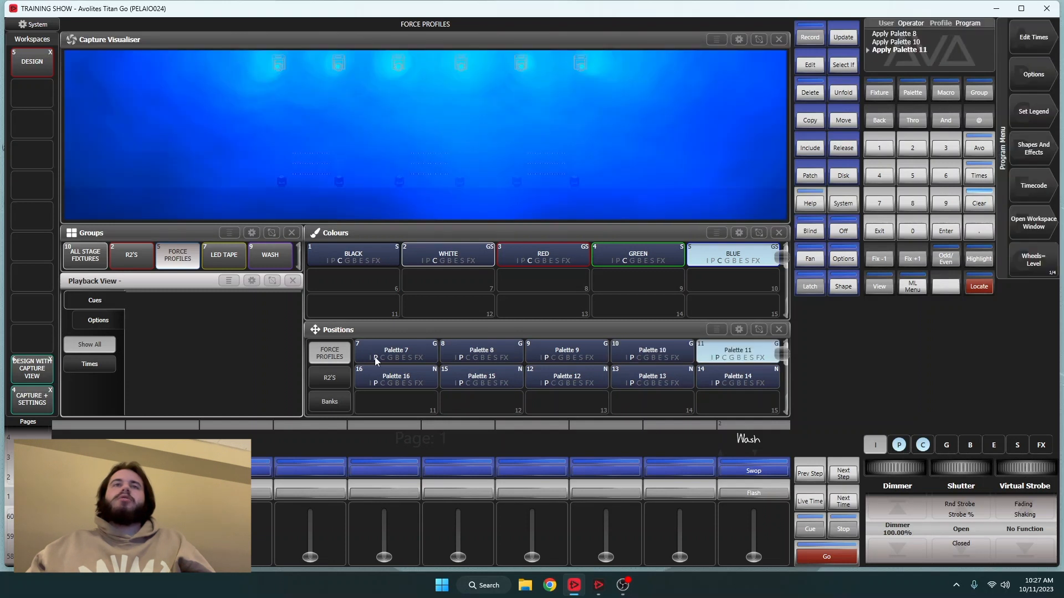
click(375, 357)
click(979, 203)
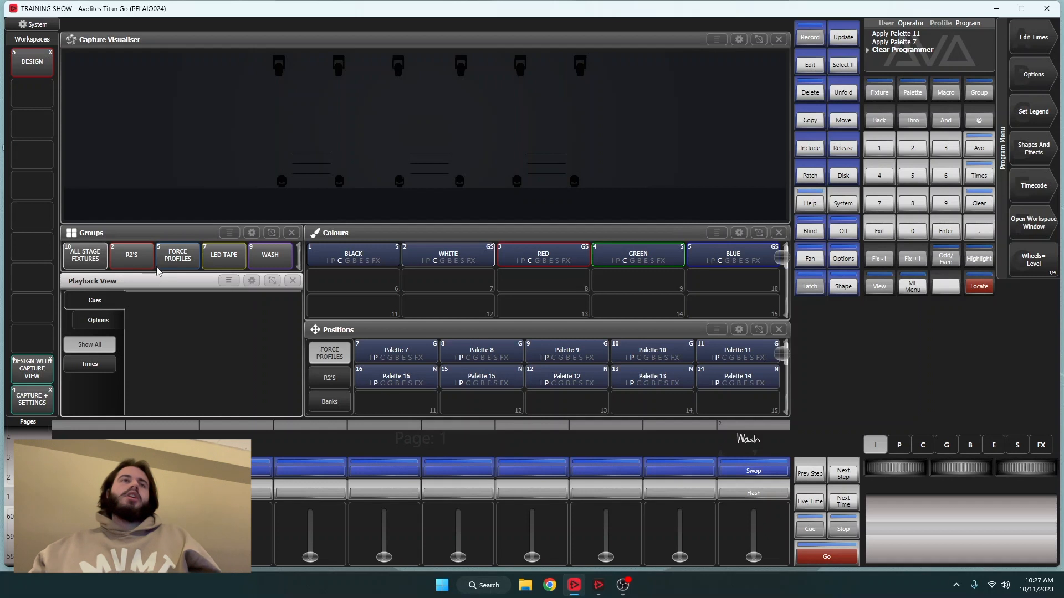
- Locate the FORCE PROFILES group, followed by the ALL STAGE FIXTURES group
click(187, 260)
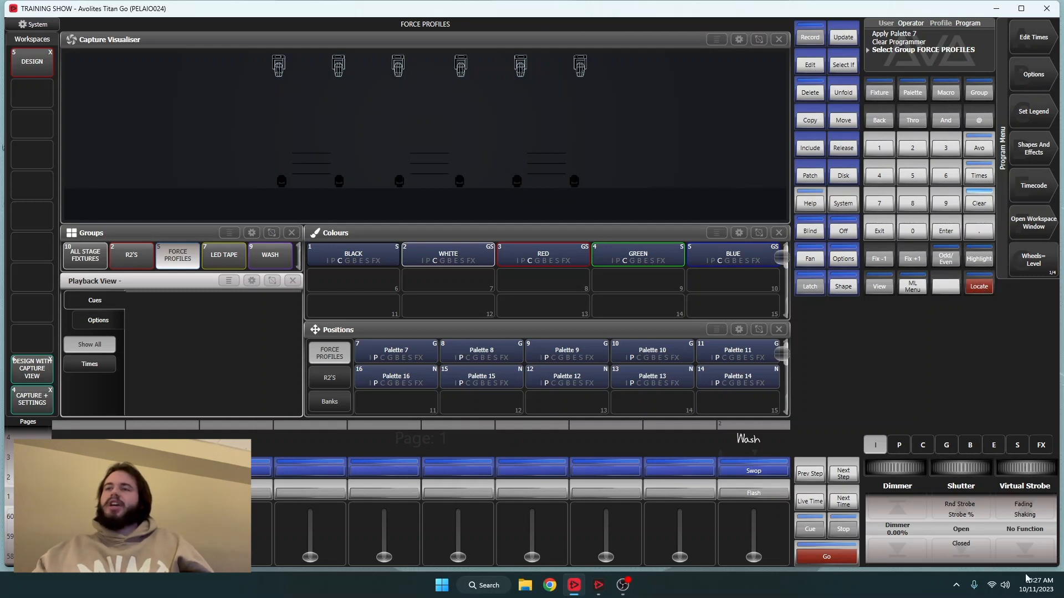
click(978, 286)
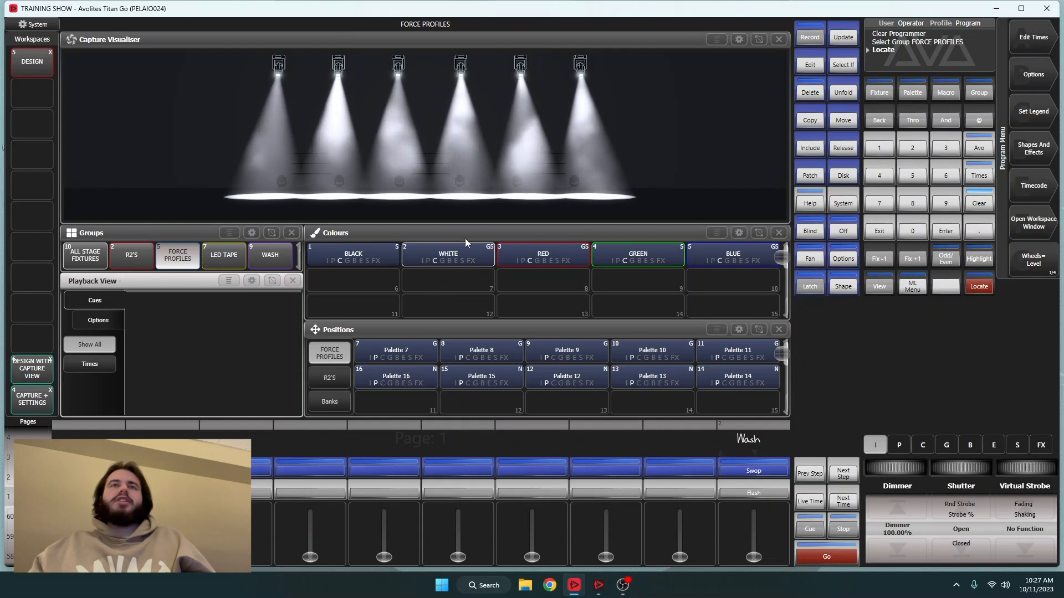
click(75, 252)
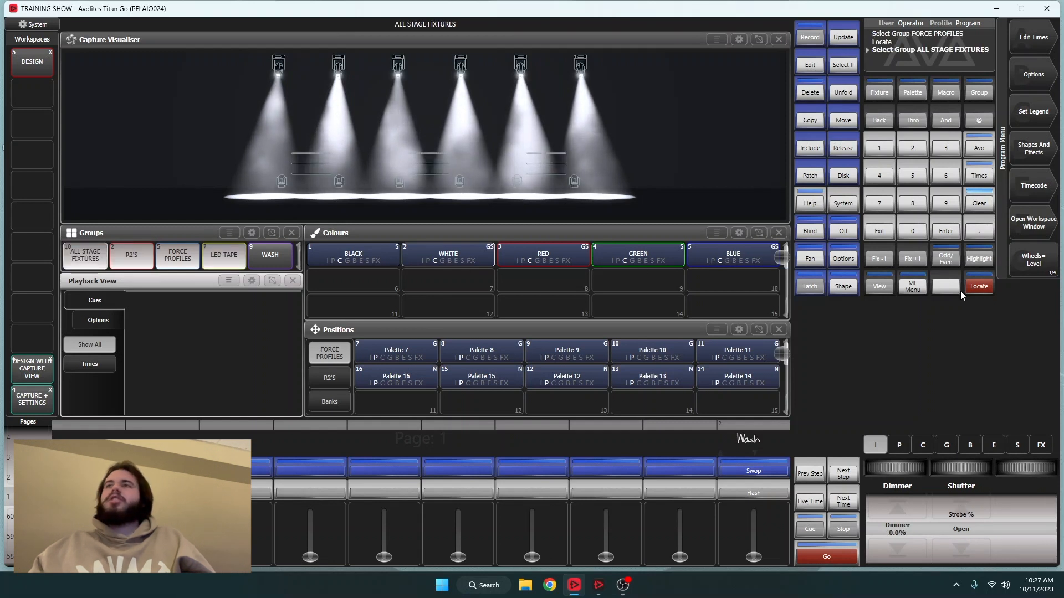
click(979, 286)
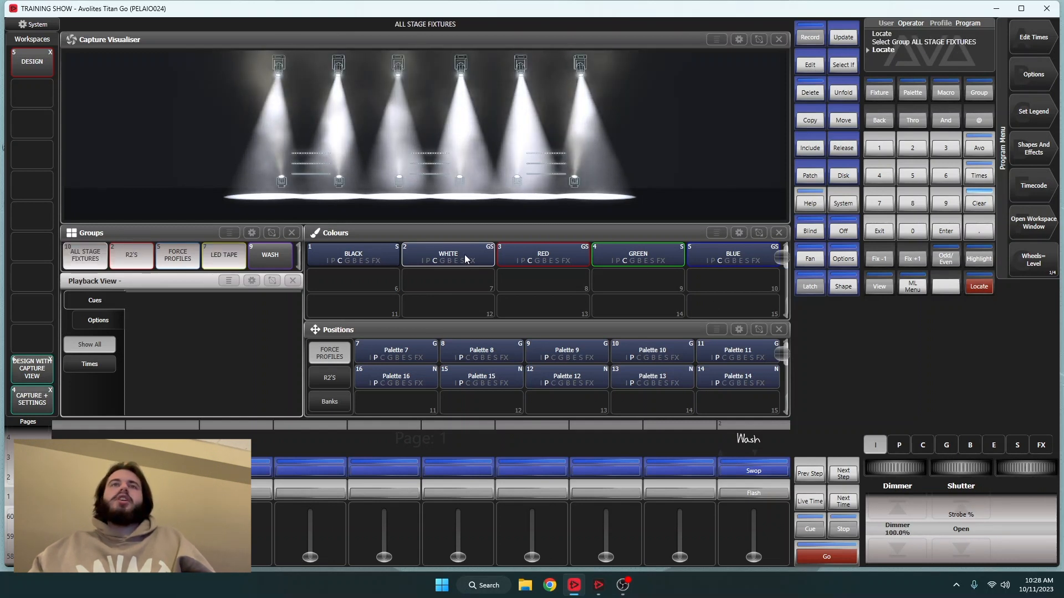
- Apply the WHITE colour palette followed by the BLUE colour palette to the ALL STAGE FIXTURES group
click(448, 256)
click(126, 257)
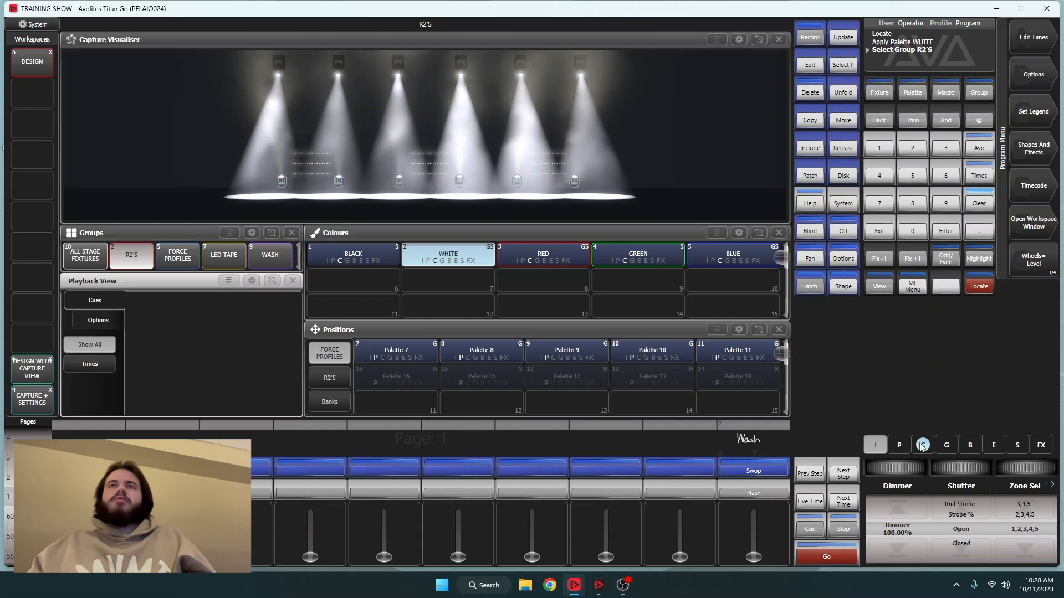
click(81, 260)
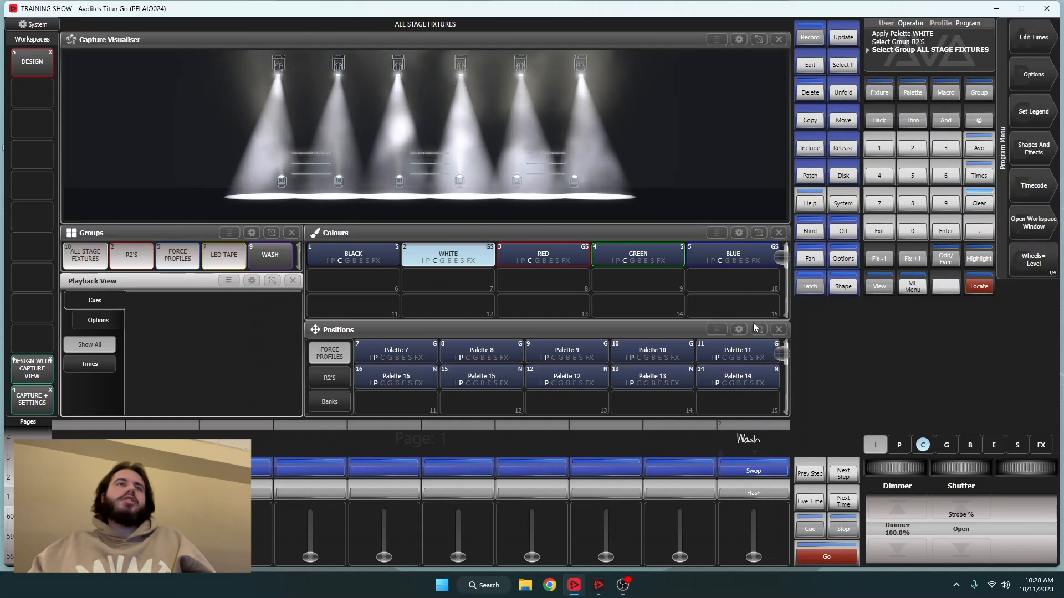
click(714, 260)
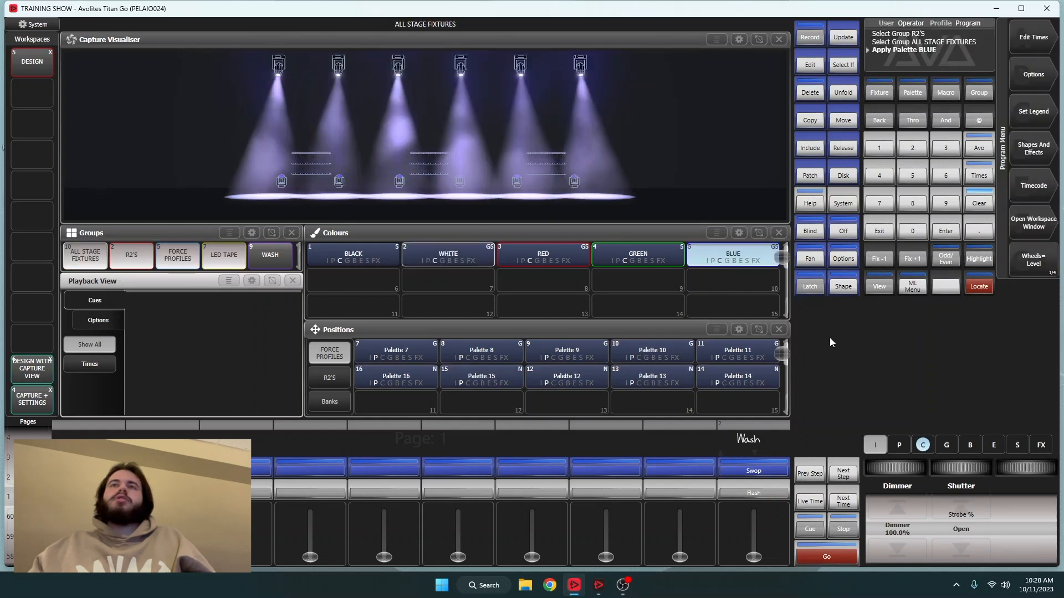
- Bring up the colour attributes and set the FORCE PROFILES group's Magenta C-Mix to 0%
click(923, 446)
click(132, 255)
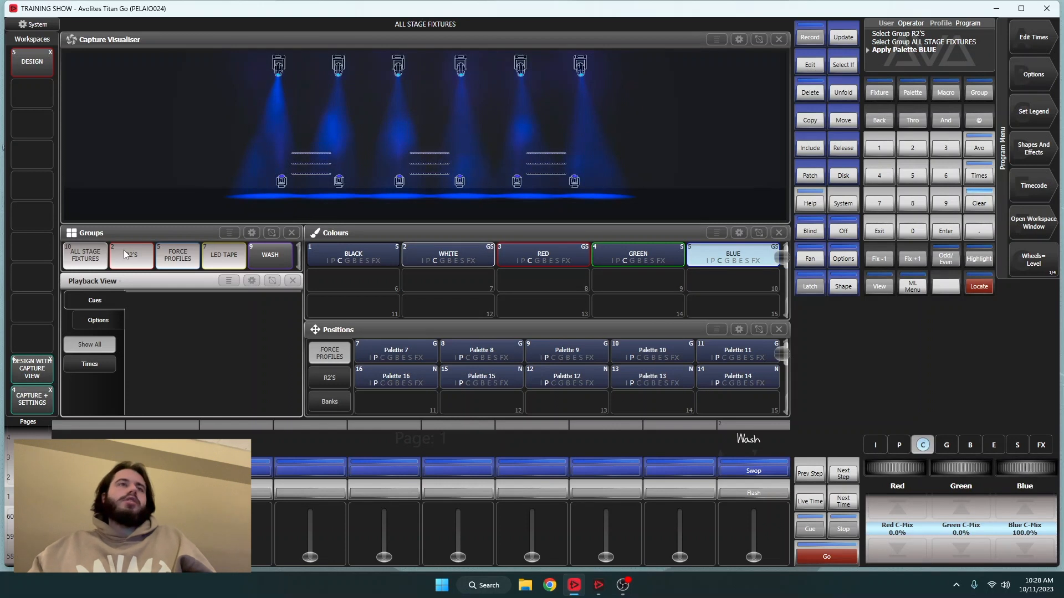
click(164, 256)
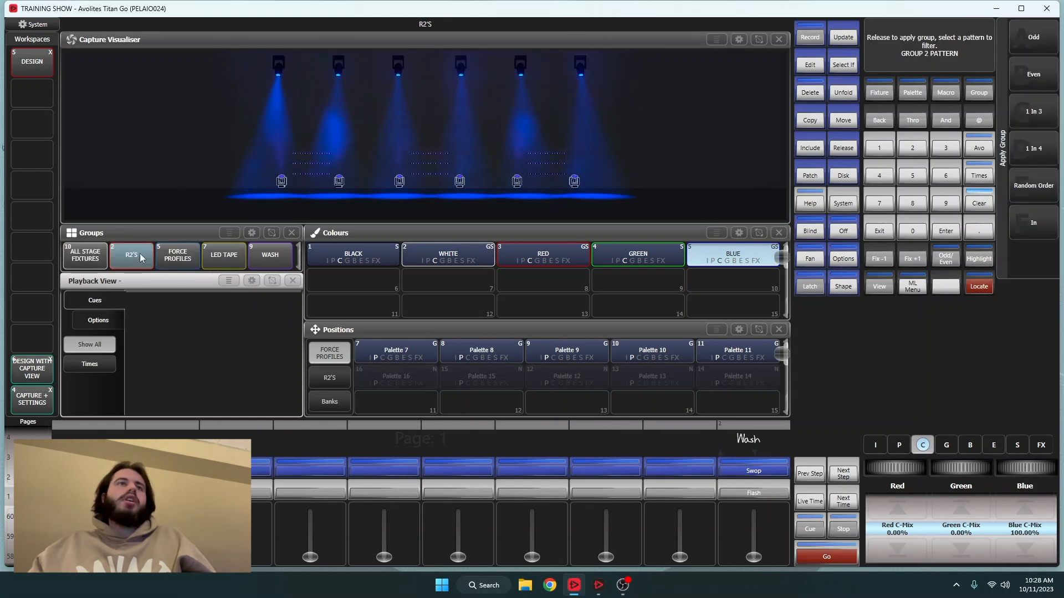
click(197, 263)
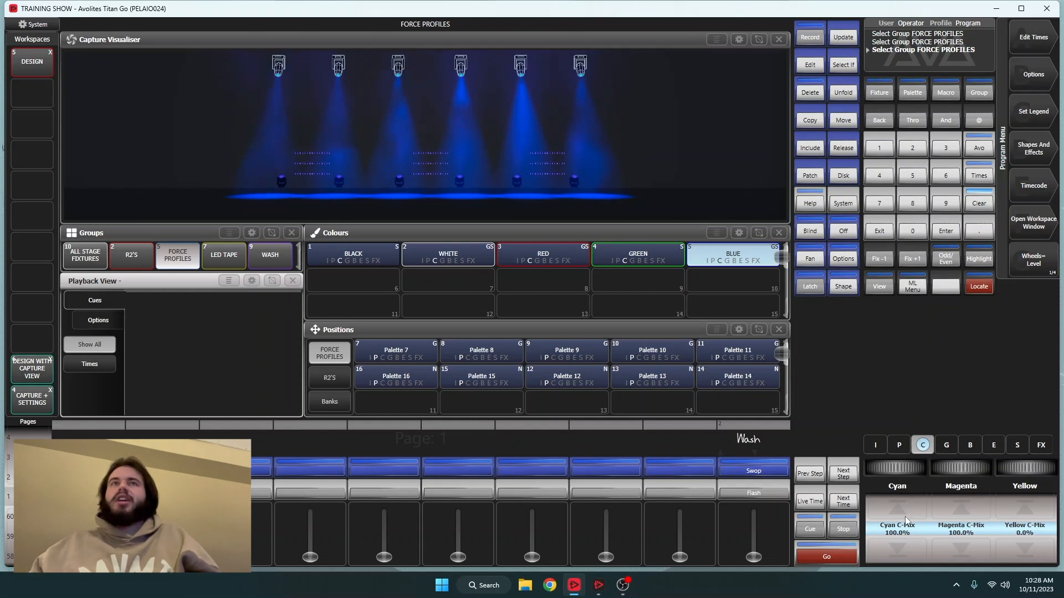
click(953, 544)
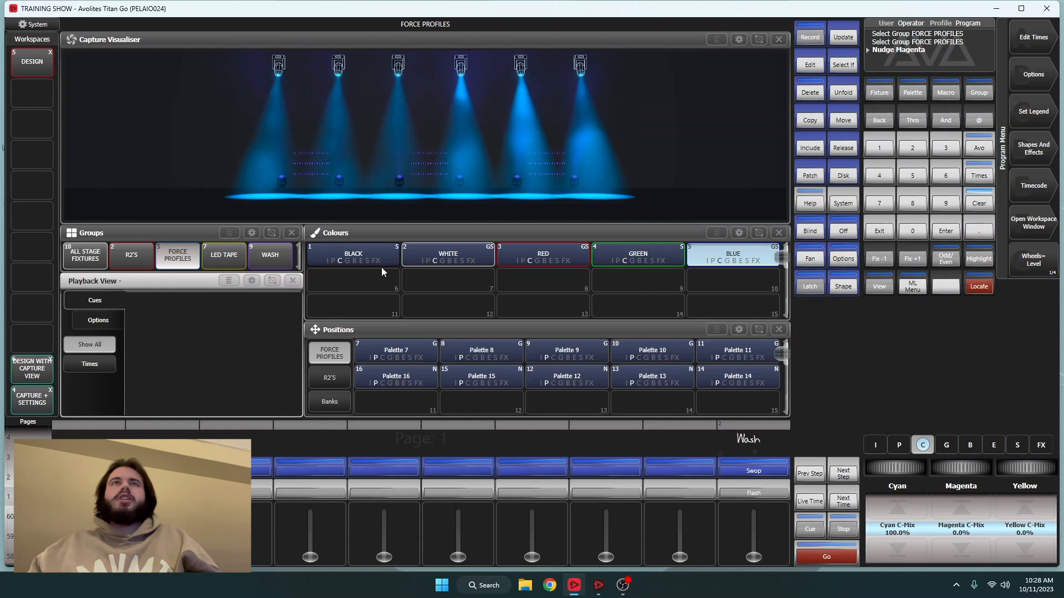
- Set the Green C-Mix of the R2'S group to 42.80%
click(139, 255)
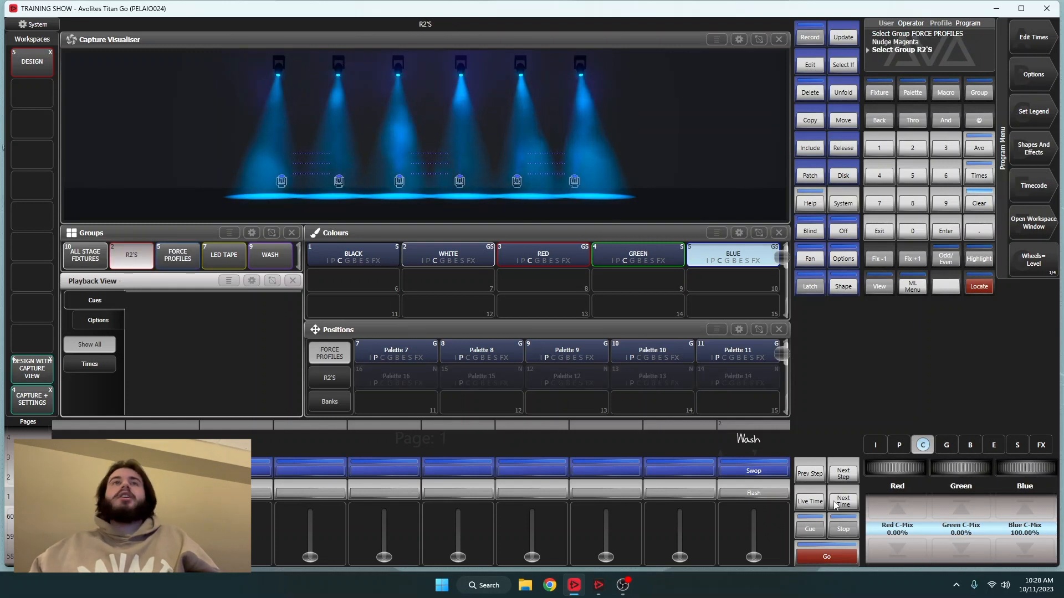
click(958, 510)
scroll(958, 533, down, 8)
scroll(953, 533, down, 10)
scroll(936, 533, down, 1)
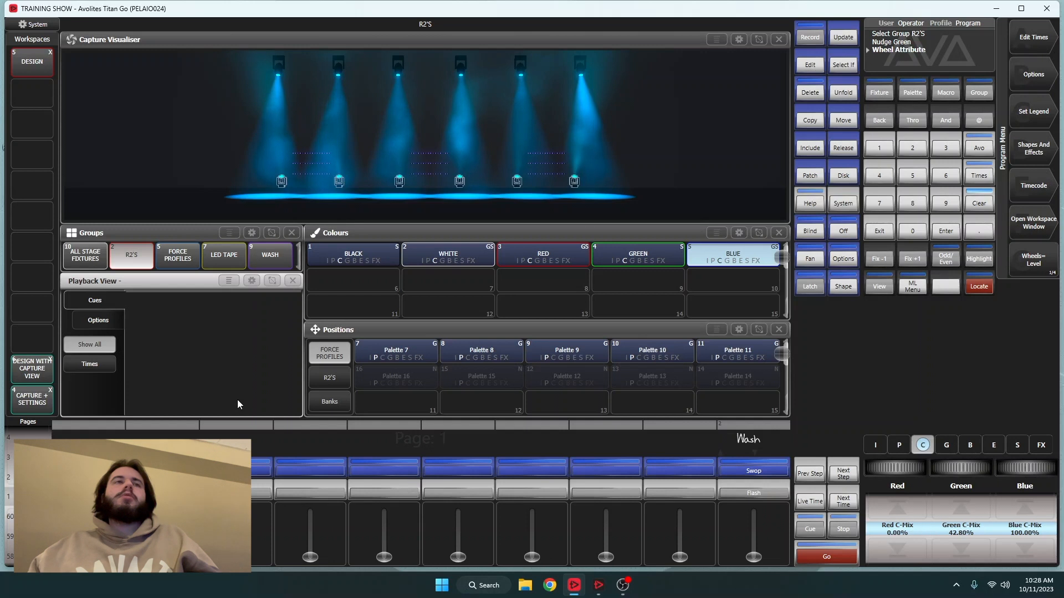
- Set the Green C-Mix of the LED TAPE group to 31.7%, checking the FORCE PROFILES colour mix for comparison
click(237, 254)
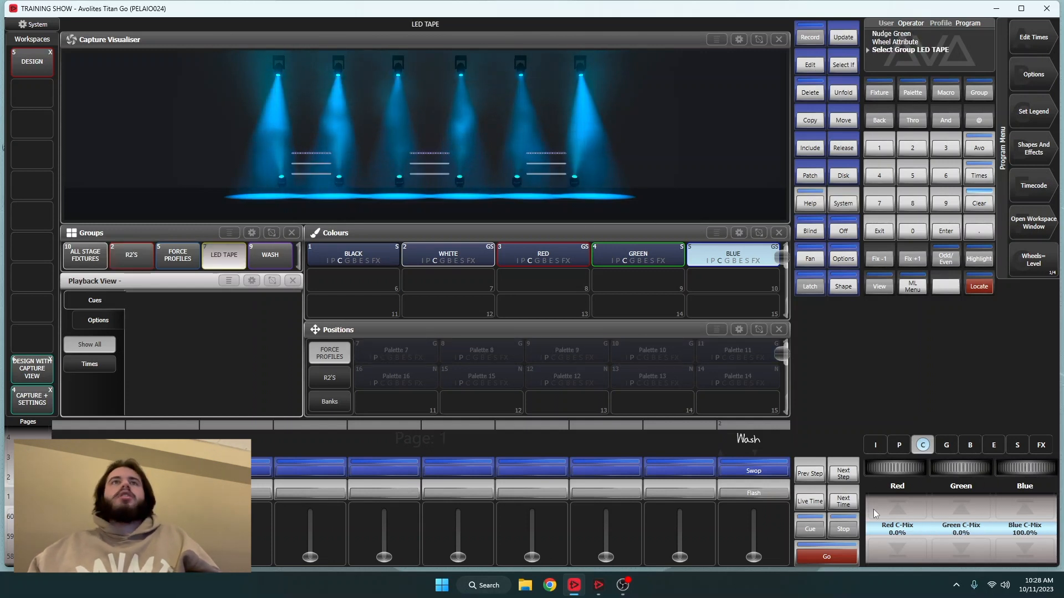
scroll(959, 504, up, 10)
scroll(961, 533, down, 1)
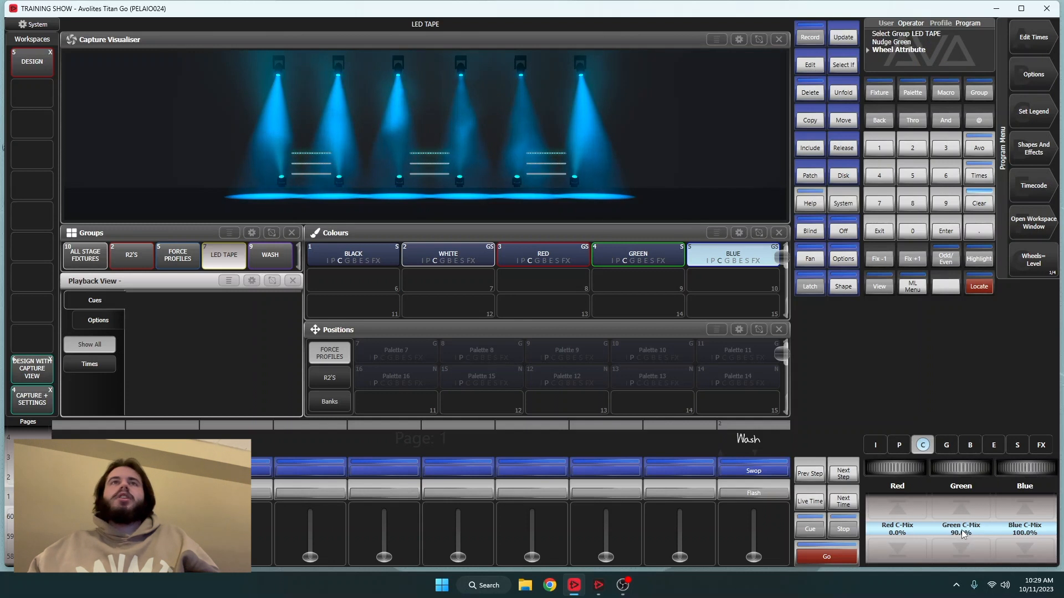
scroll(963, 533, down, 1)
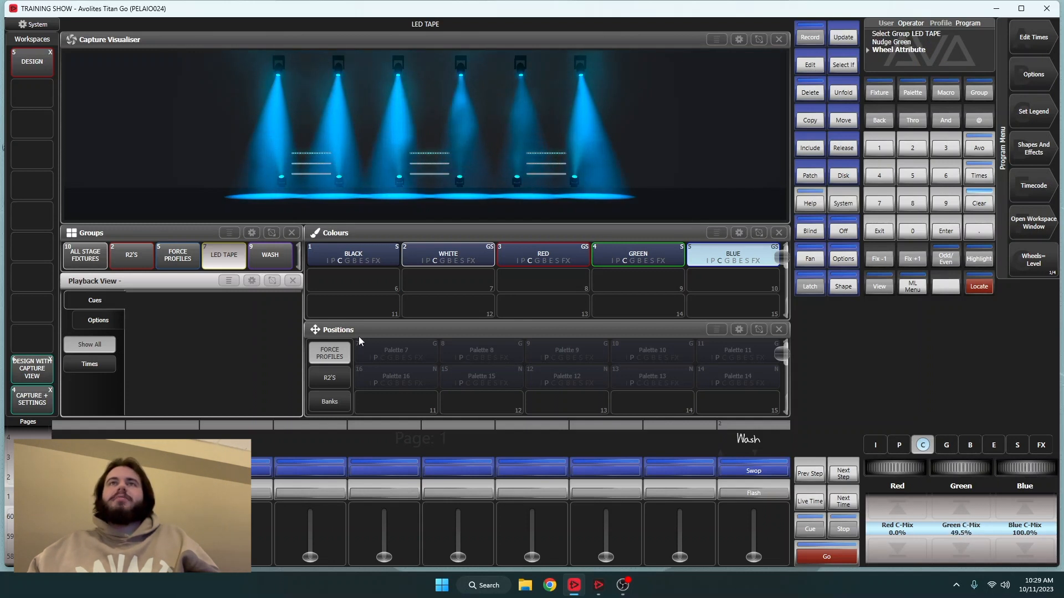
click(188, 261)
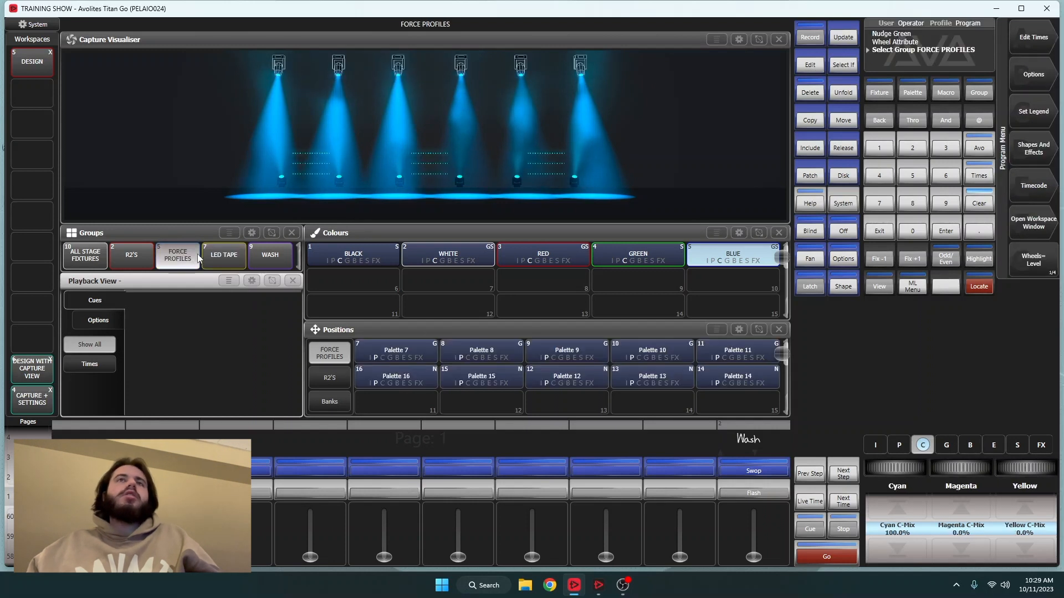
click(216, 258)
scroll(944, 531, down, 1)
scroll(944, 530, down, 3)
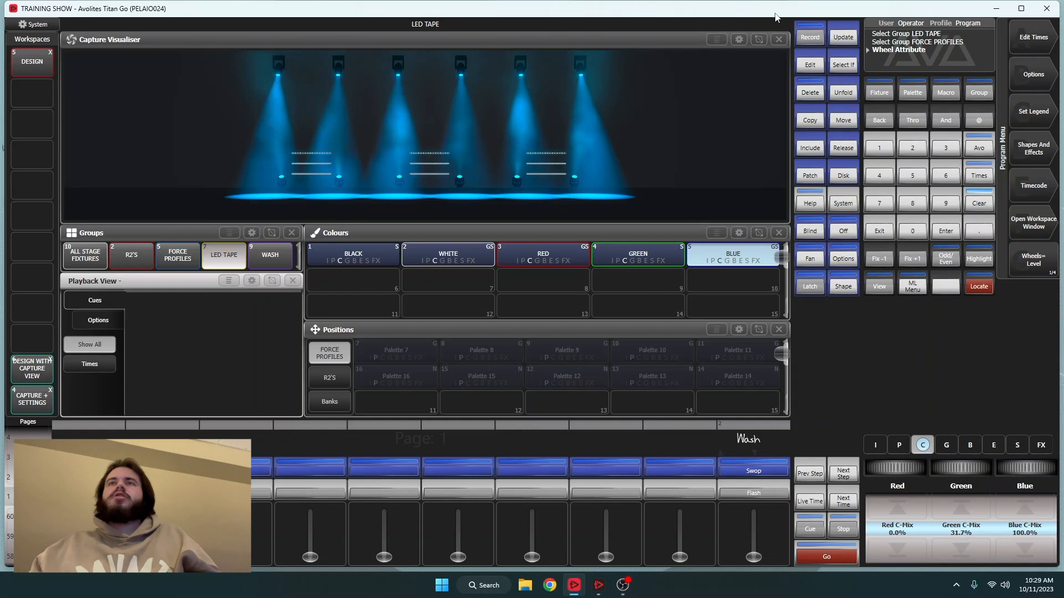
- Record the mixed colour as a palette named CYAN in the empty Colours slot beneath BLUE
click(810, 37)
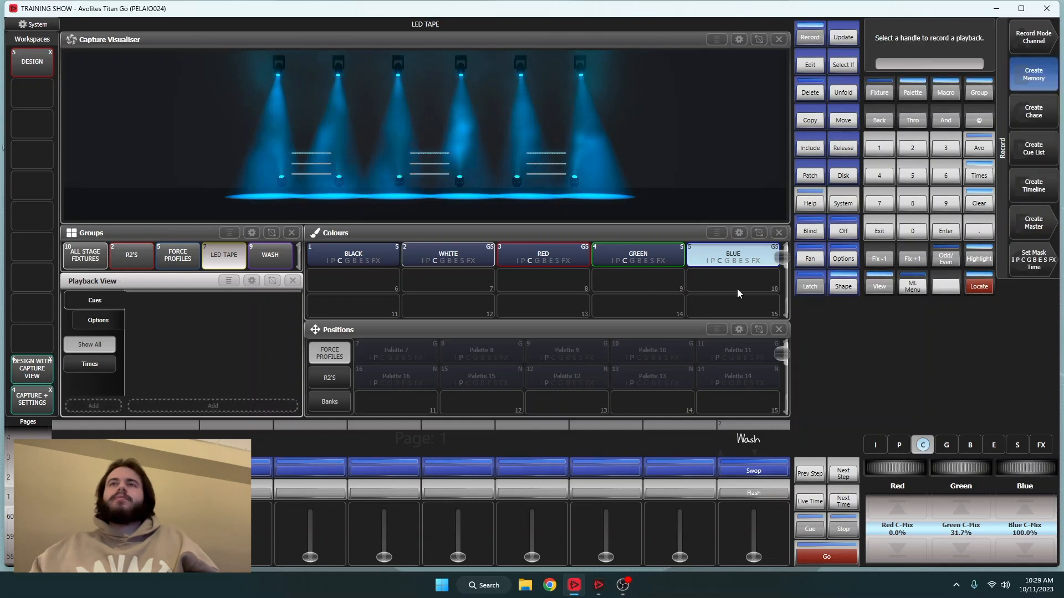
click(878, 230)
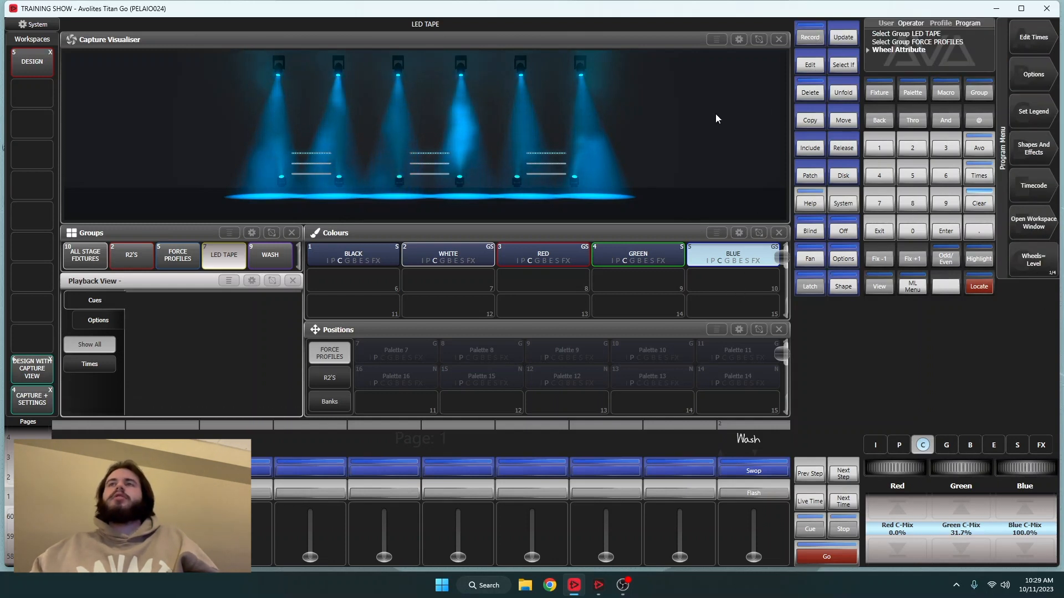
click(718, 282)
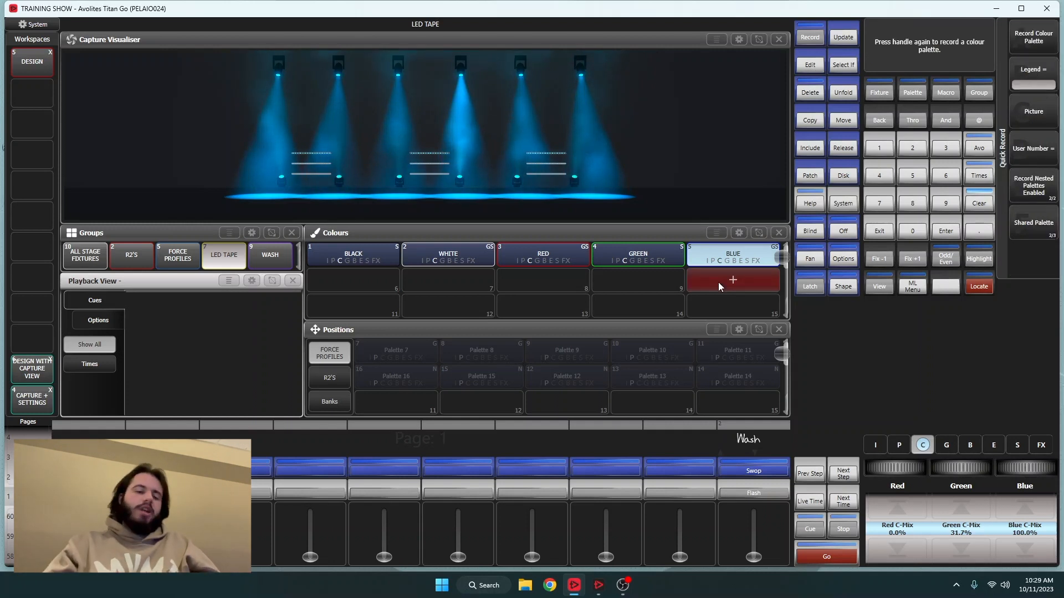
text(CYA)
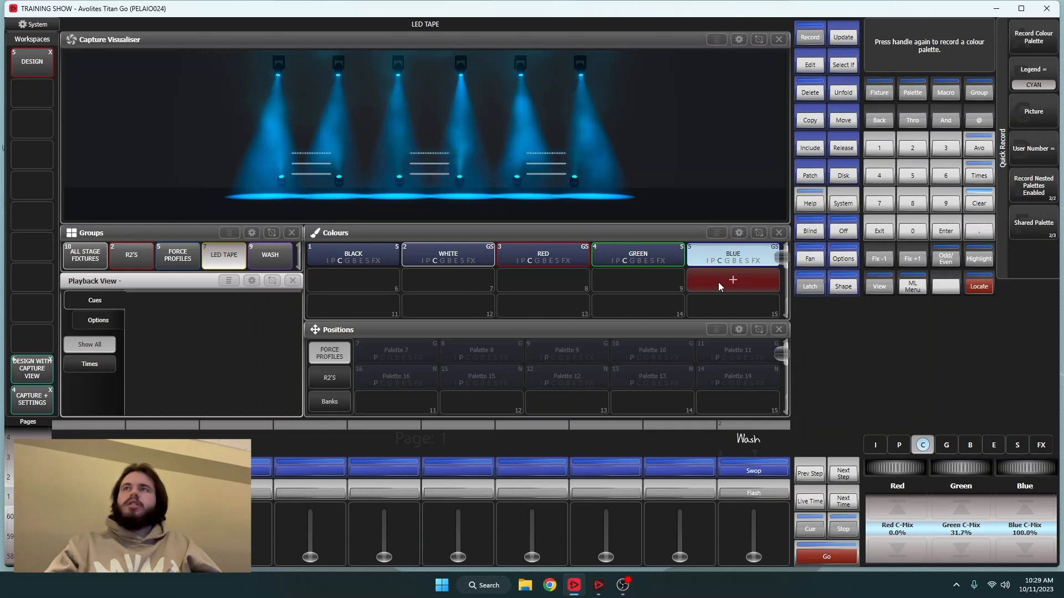
text(N)
click(718, 282)
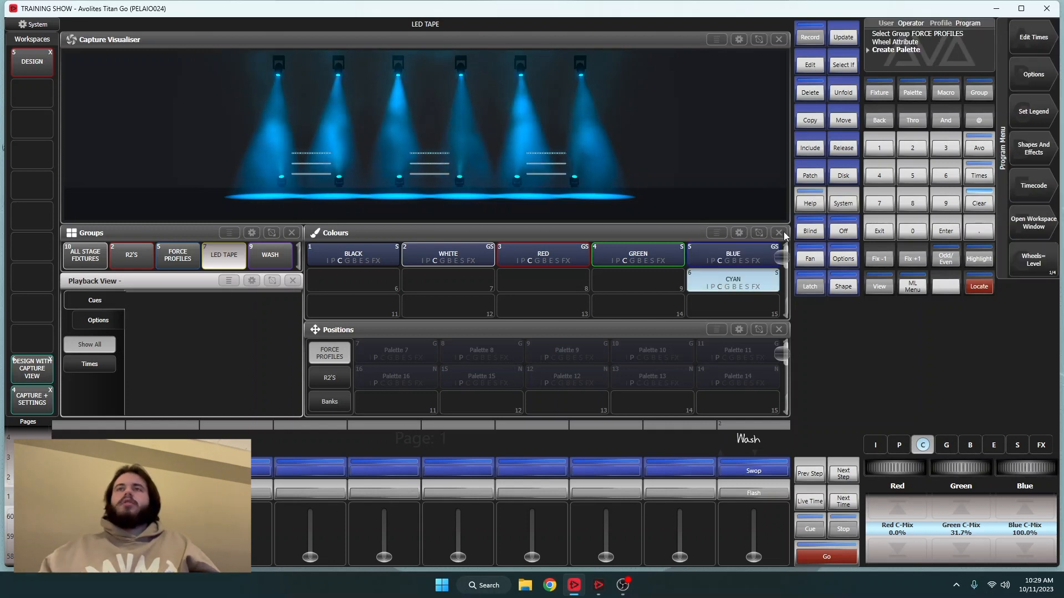
- Record the mixed colour as an unnamed palette in the slot beneath CYAN and delete that palette again
click(810, 38)
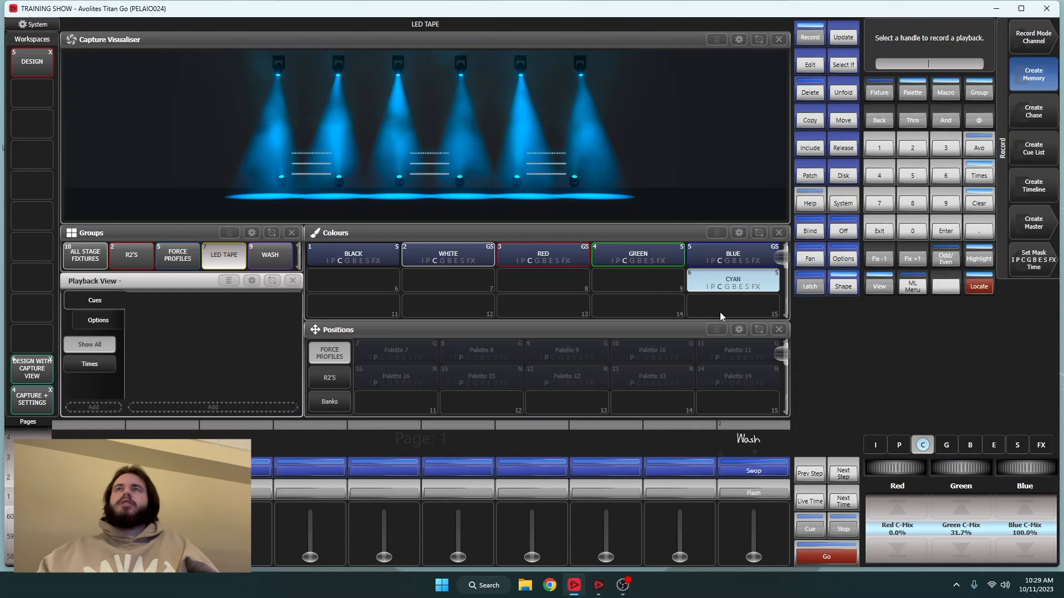
click(723, 303)
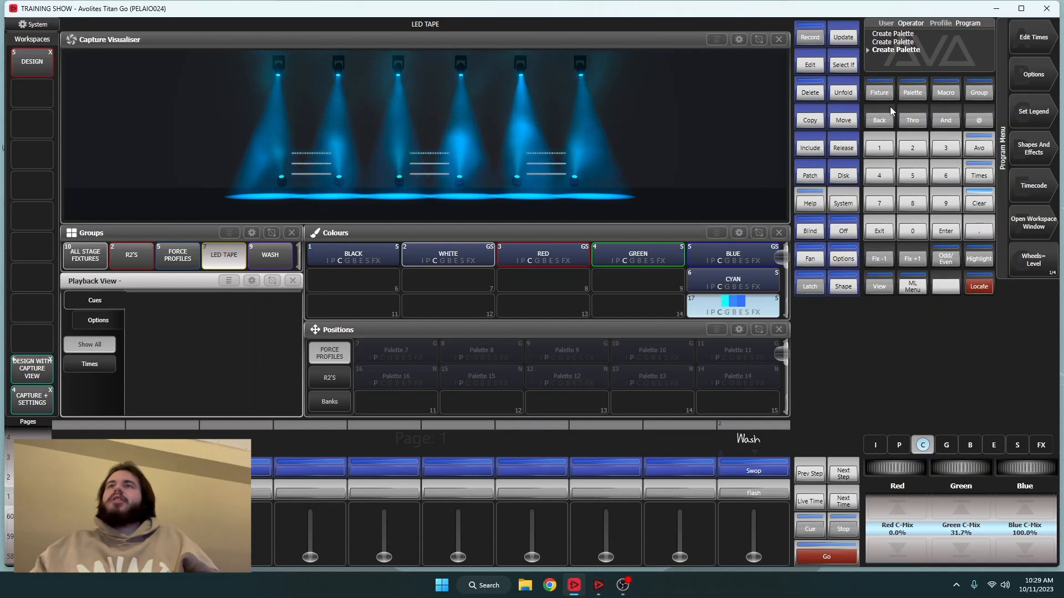
click(810, 93)
click(753, 303)
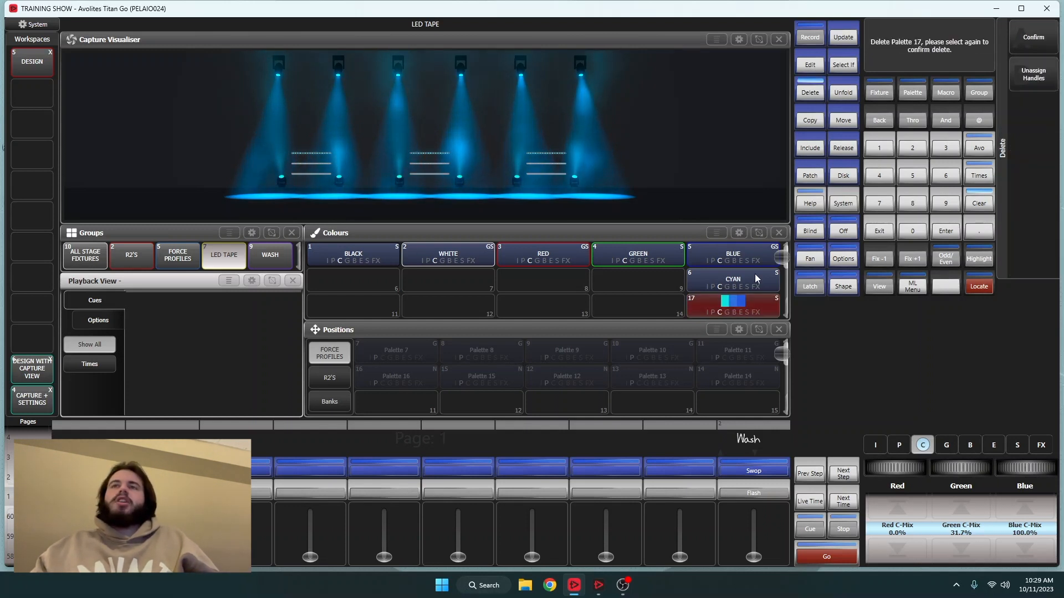
click(1052, 49)
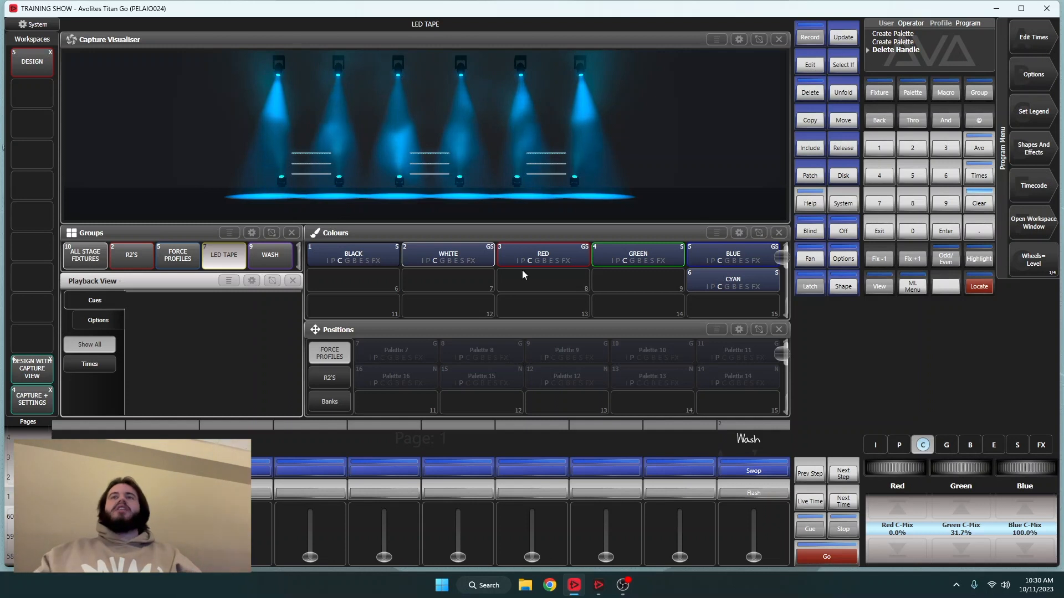
- Set a light cyan halo on the CYAN colour palette
click(1036, 110)
click(722, 282)
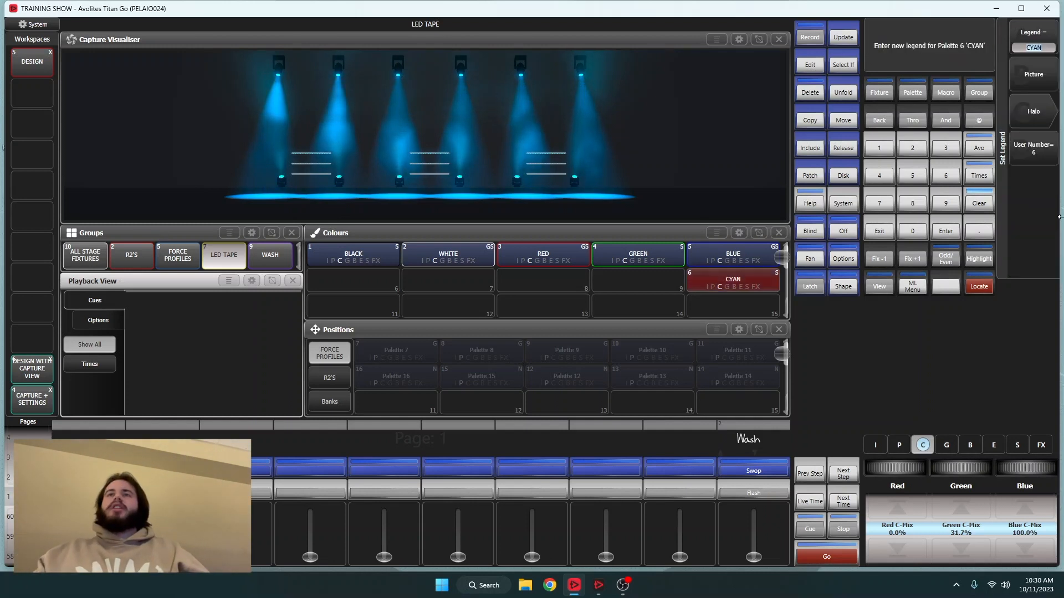
click(1039, 123)
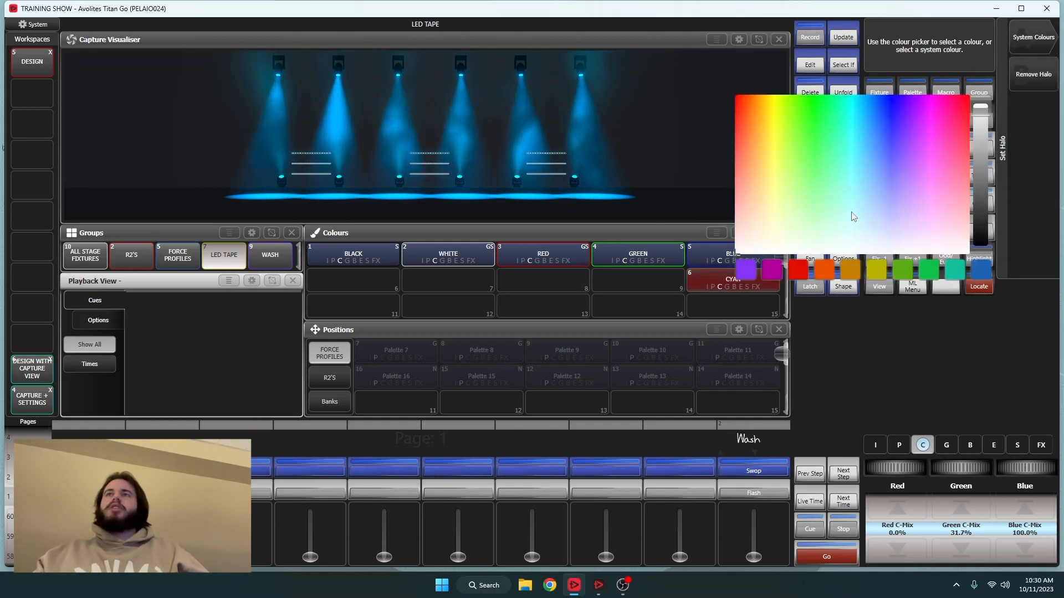
click(814, 132)
drag(843, 156, 845, 146)
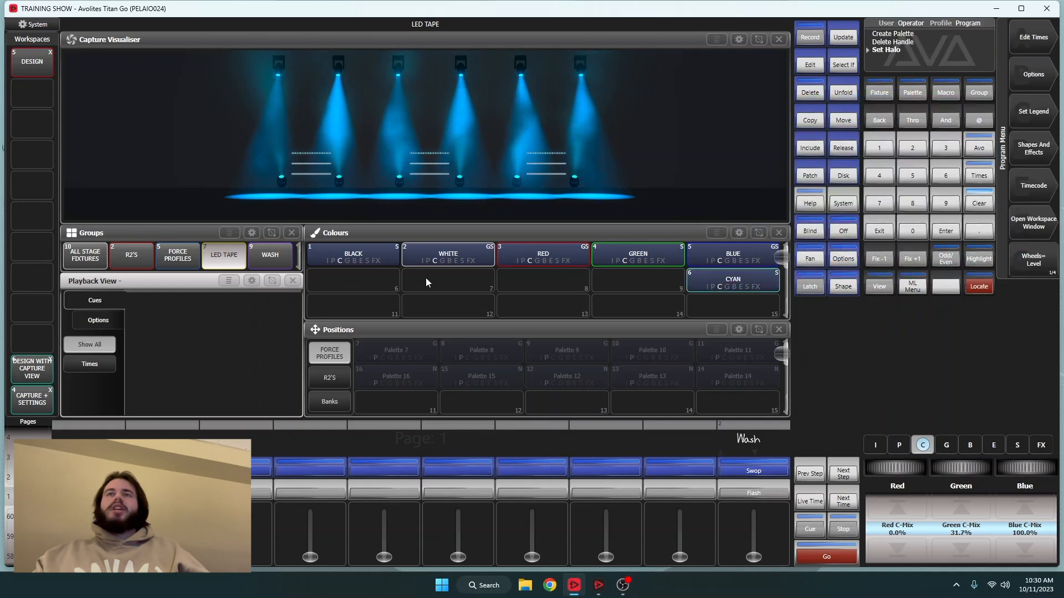
- Change the CYAN palette's halo to a more saturated cyan
click(1050, 113)
click(723, 284)
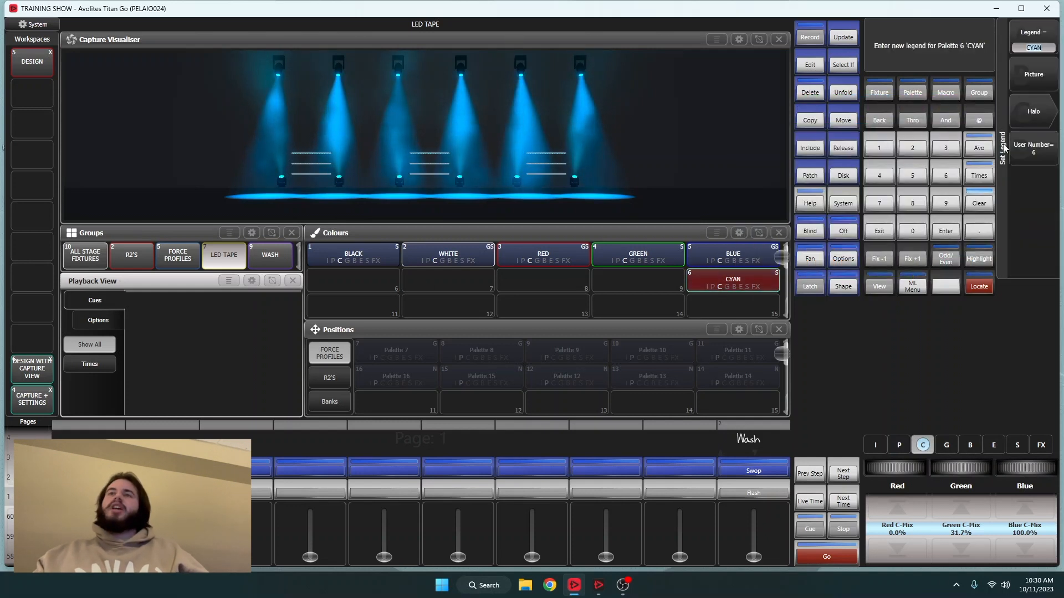
click(1032, 109)
drag(854, 144, 851, 129)
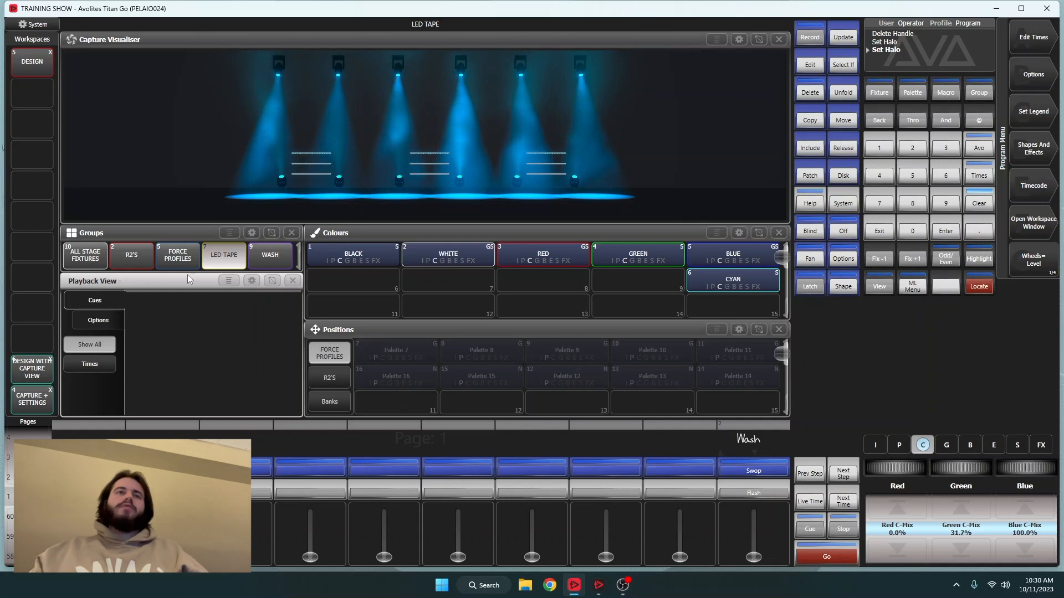
- Apply position palettes 9 and 12 in turn to the FORCE PROFILES group, returning to Palette 9
click(166, 255)
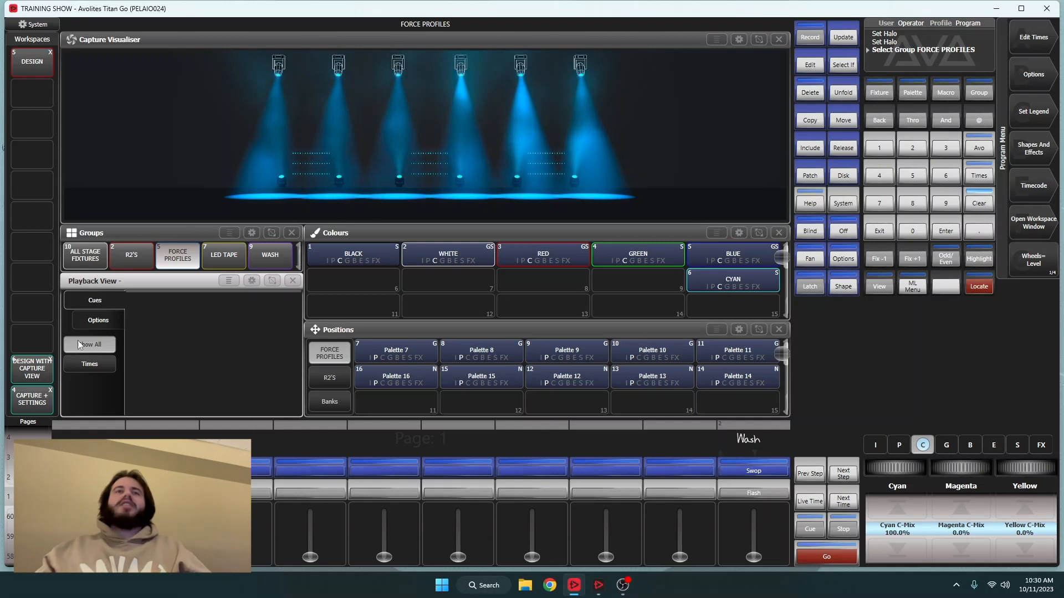
click(551, 361)
click(557, 378)
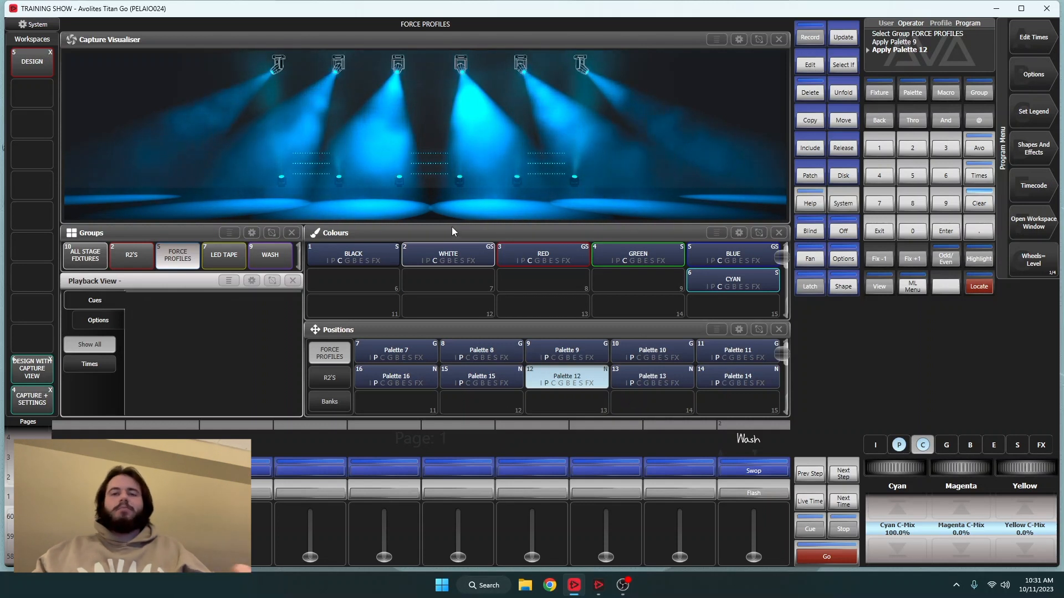
click(537, 353)
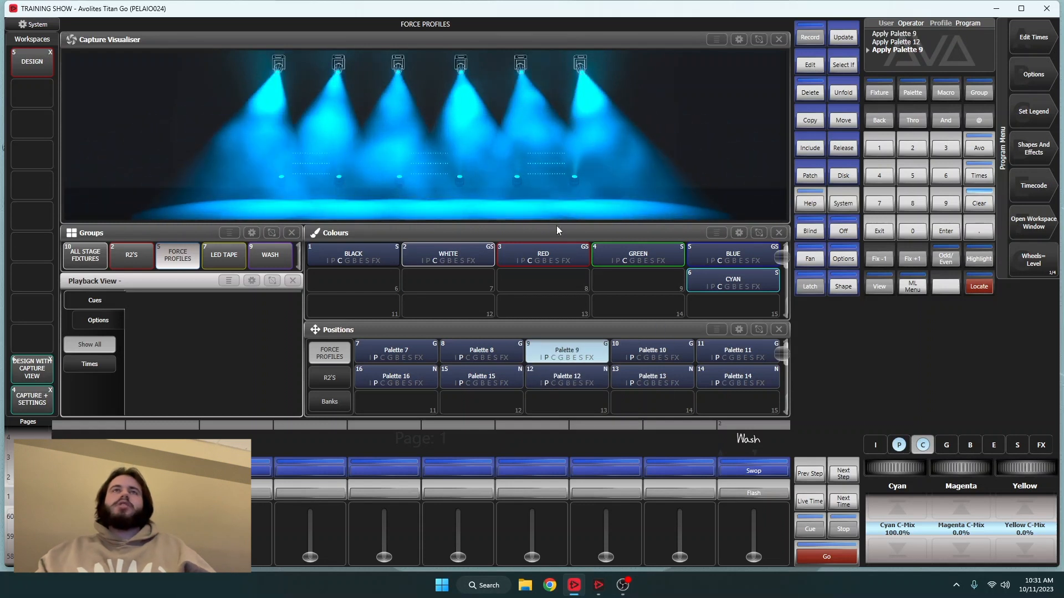
- Locate the FORCE PROFILES group from a cleared programmer and apply position Palette 9
click(988, 202)
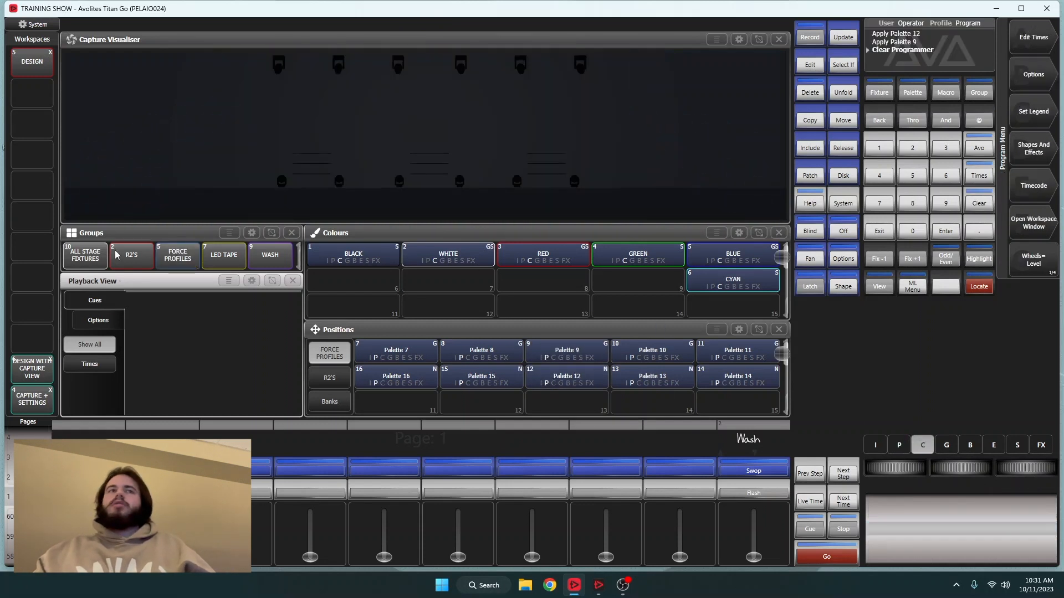
click(187, 267)
click(979, 286)
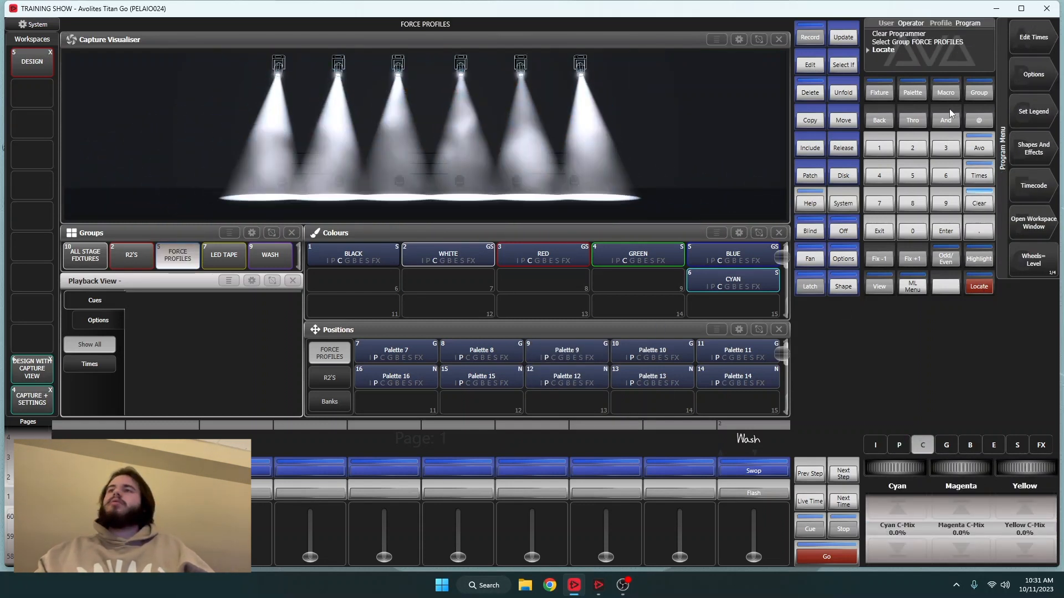
click(564, 352)
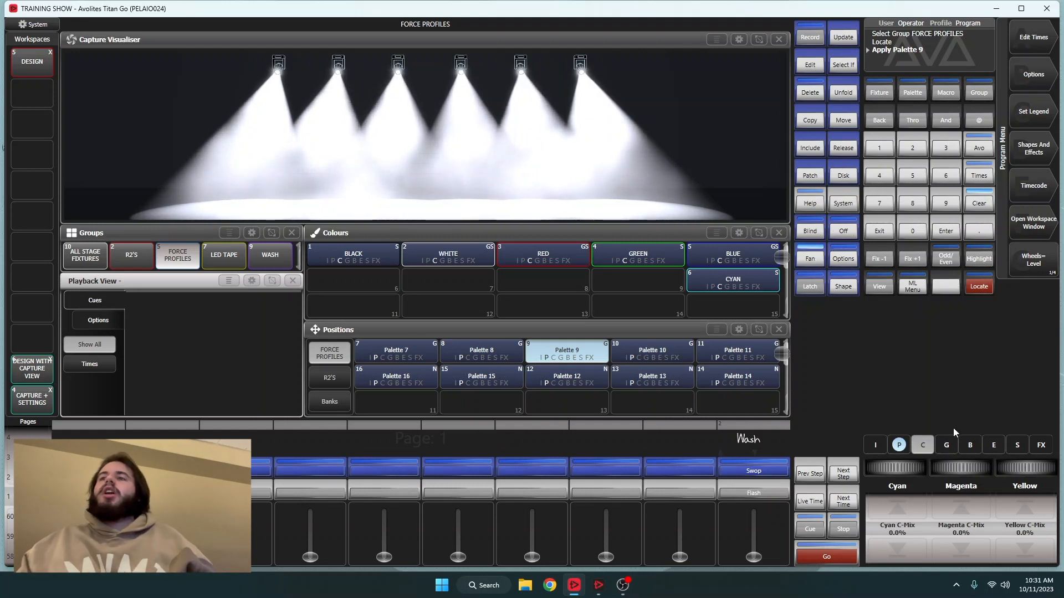
- Set the FORCE PROFILES group's Pan to 50% and fan it to 54.83%
click(899, 448)
drag(899, 470, 893, 470)
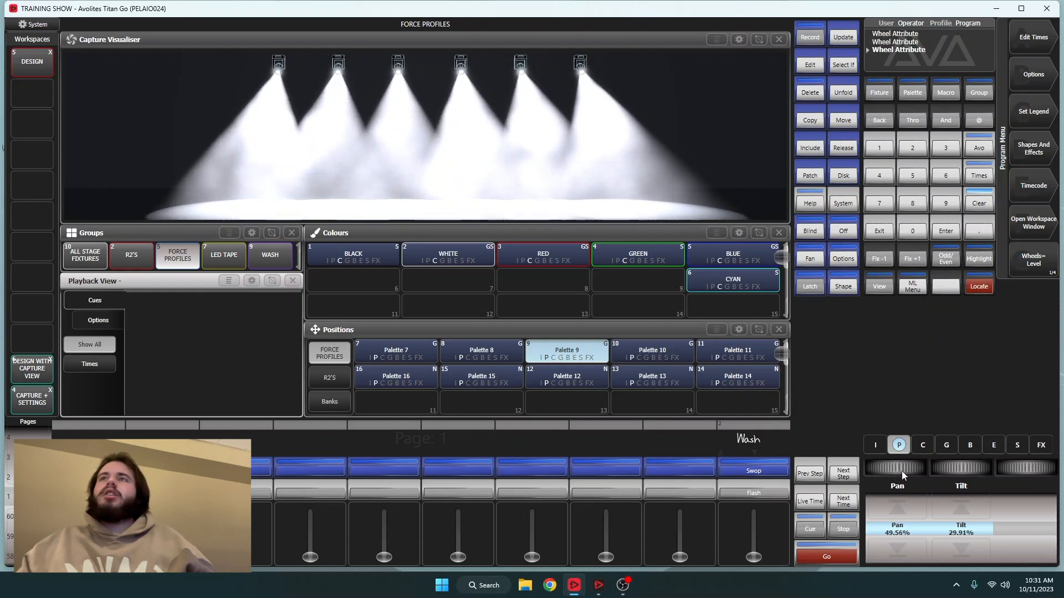
click(903, 512)
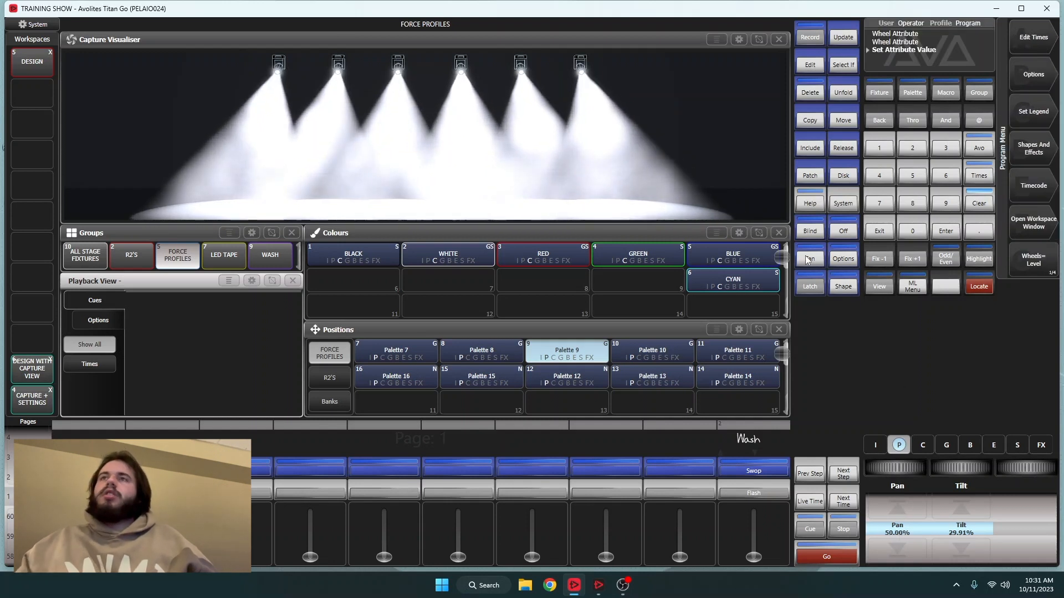
mouse_move(898, 471)
mouse_down()
mouse_move(973, 471)
mouse_move(831, 472)
mouse_move(958, 471)
mouse_move(898, 469)
mouse_up()
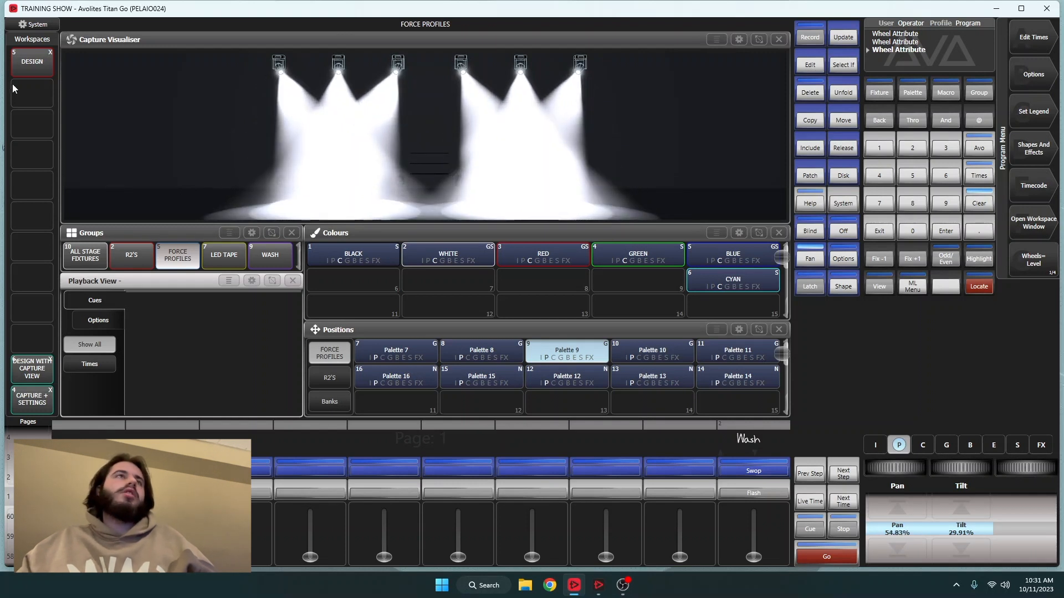
- Open the Fixtures window and place it over the area occupied by the Colours window
click(1033, 222)
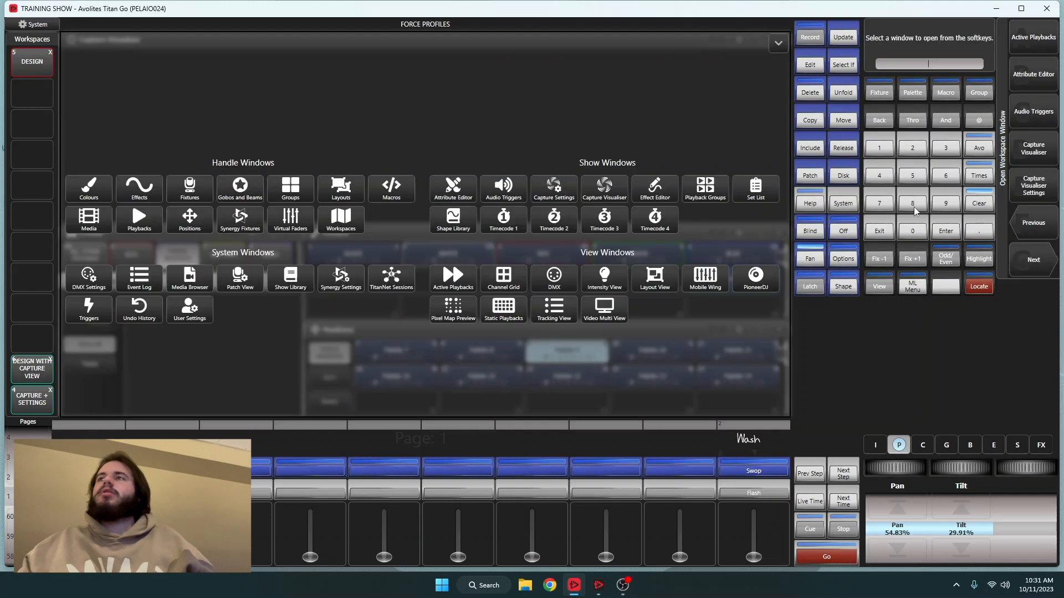
click(270, 133)
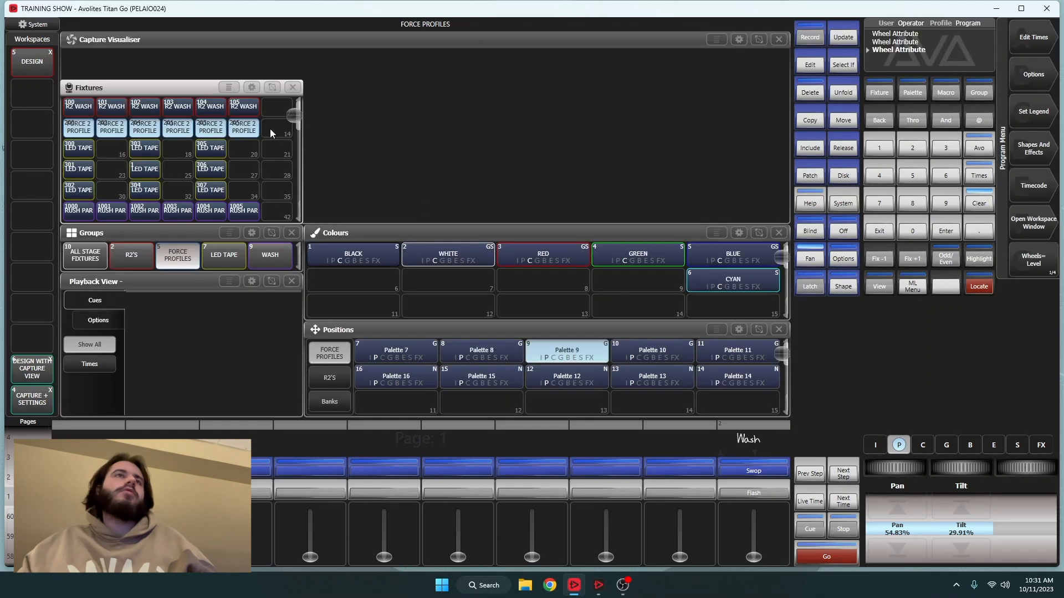
click(276, 88)
drag(323, 232, 802, 307)
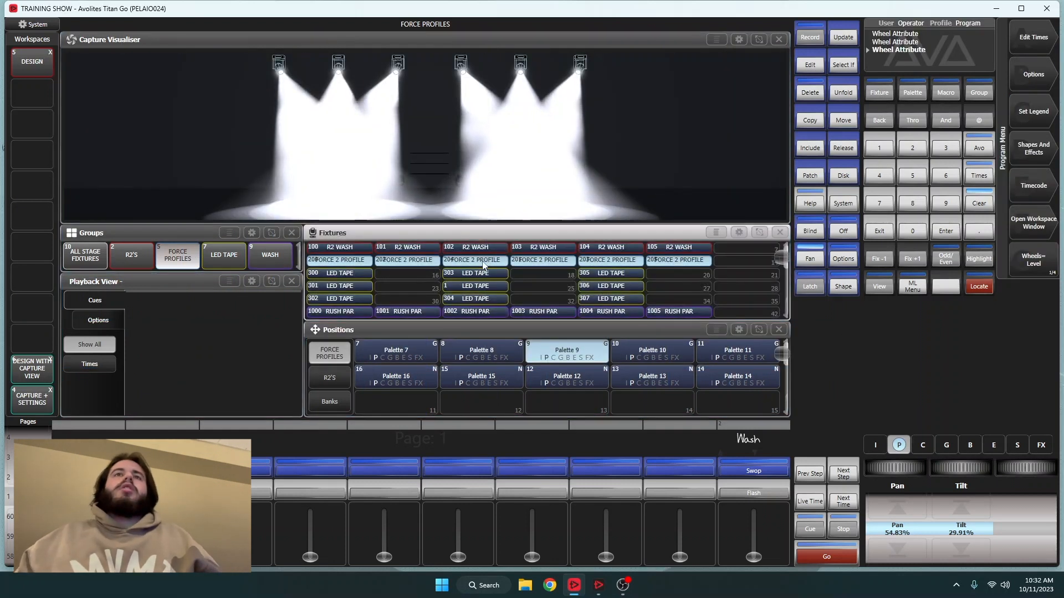
- Fan the Pan of the two centre Force 2 Profiles, fixtures 201 and 204, to 51.39%
click(483, 266)
click(509, 262)
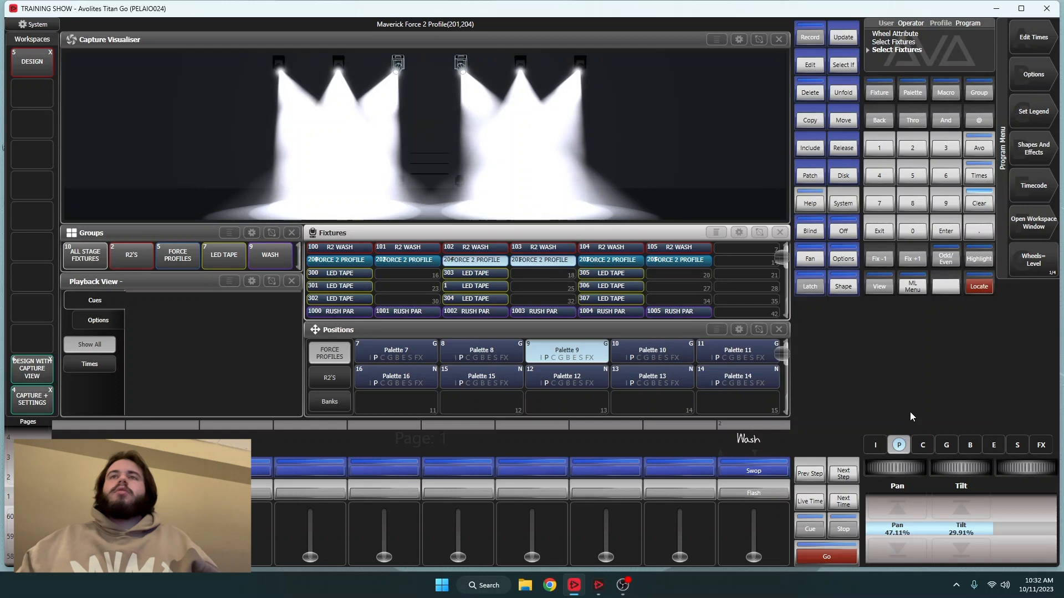
drag(898, 474, 921, 475)
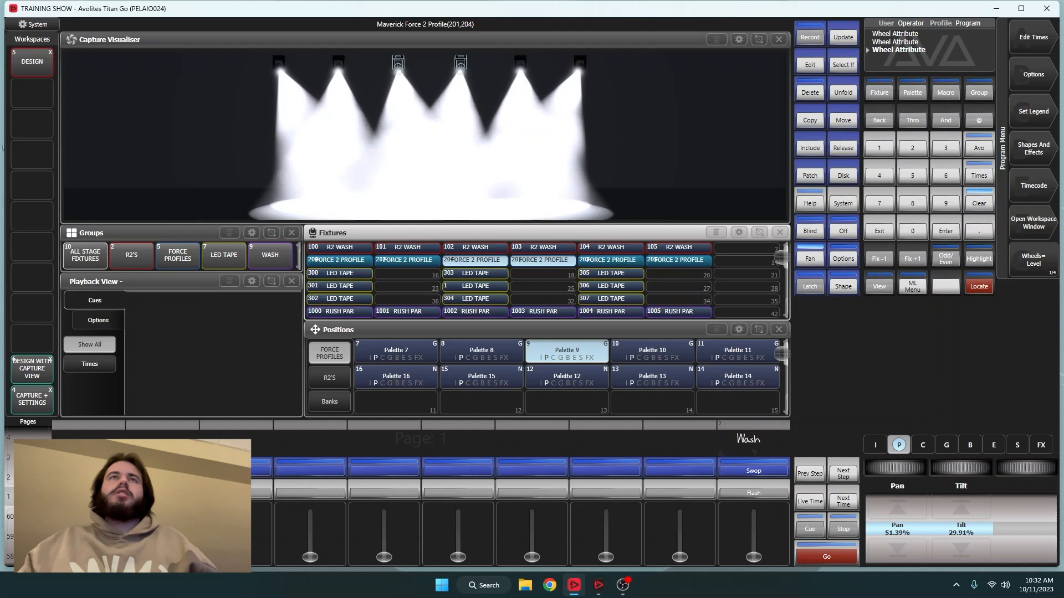
- Fan the Pan of the second and fifth Force 2 Profiles, fixtures 202 and 203, to 53.88%
click(406, 262)
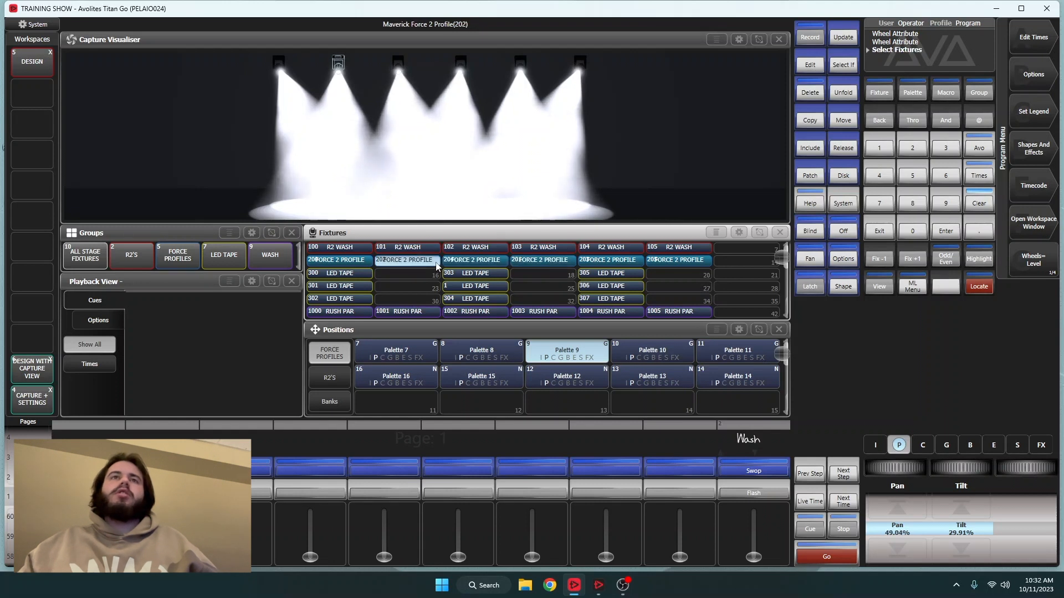
click(614, 261)
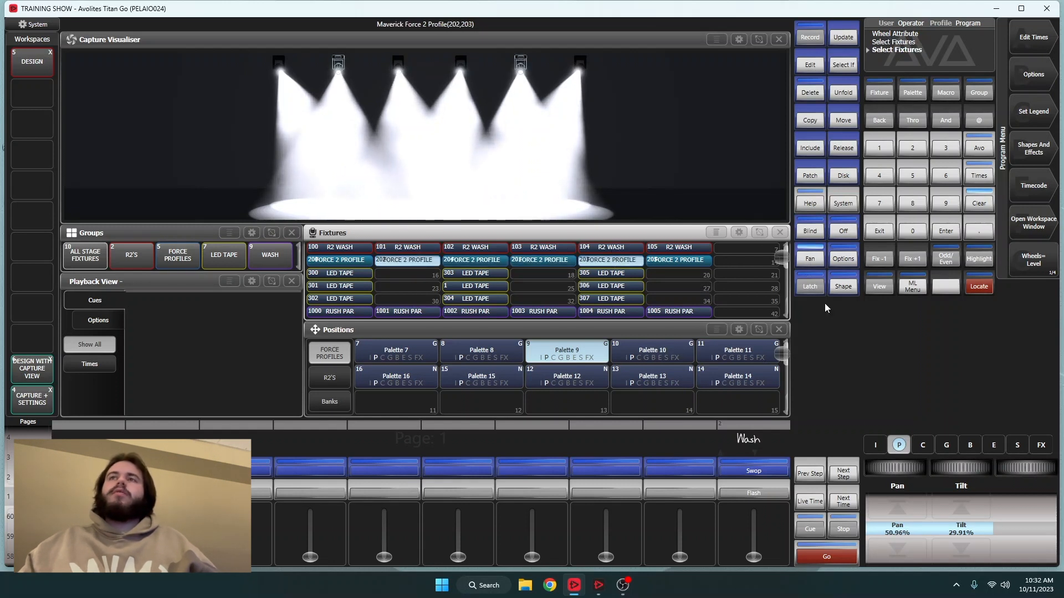
drag(889, 471, 918, 471)
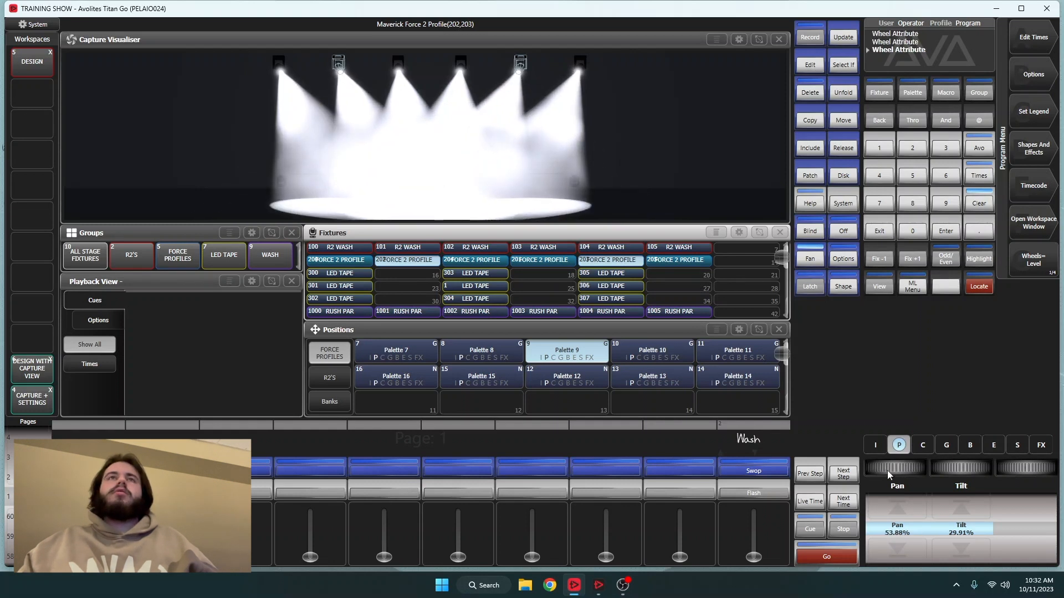
- Fan the Pan of the two outermost Force 2 Profiles, fixtures 200 and 205, to 55.80%
click(339, 259)
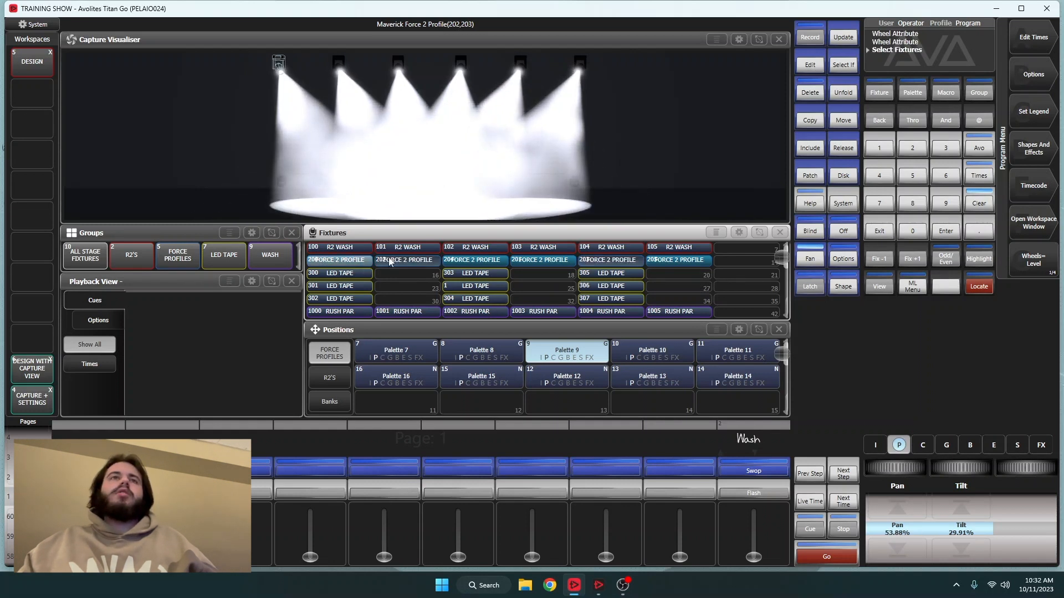
click(676, 260)
mouse_move(890, 470)
mouse_down()
mouse_move(909, 471)
mouse_move(897, 470)
mouse_up()
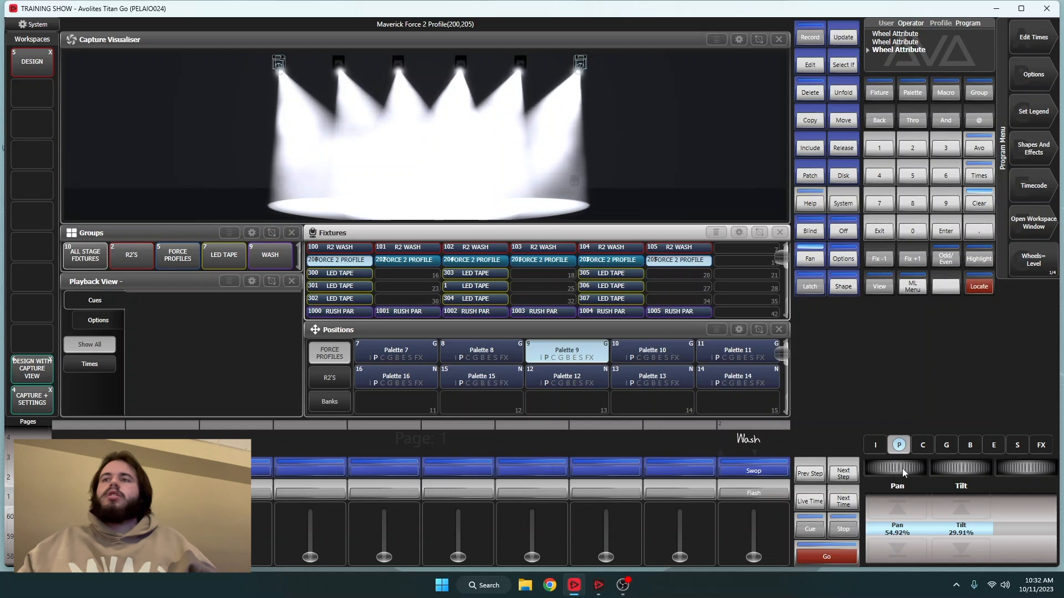
drag(897, 470, 901, 470)
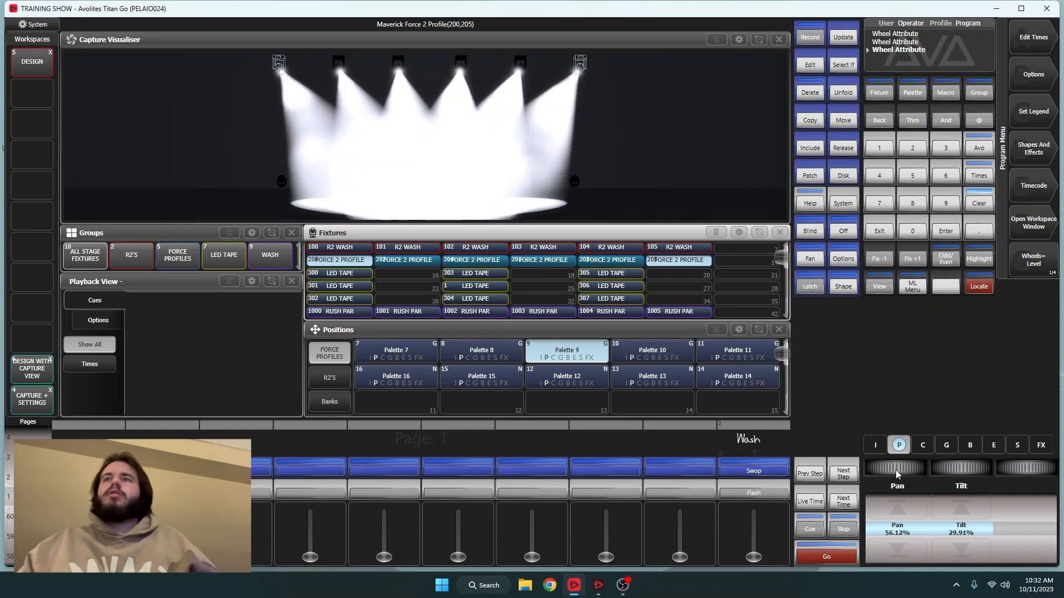
drag(889, 468, 886, 468)
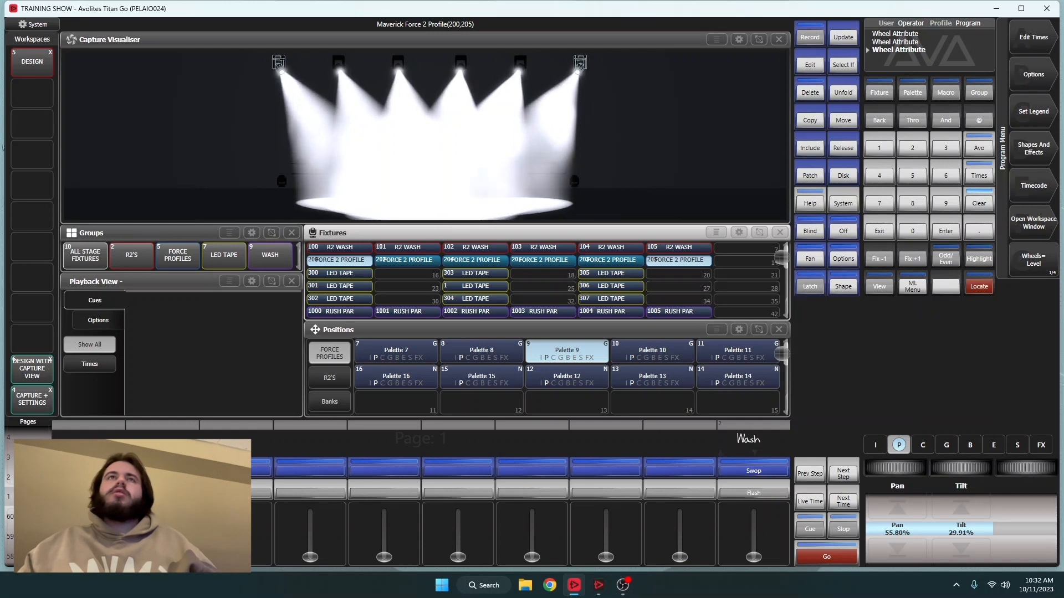
- Record the adjusted profile positions as a palette in the empty Positions slot beneath Palette 12
click(810, 38)
click(566, 402)
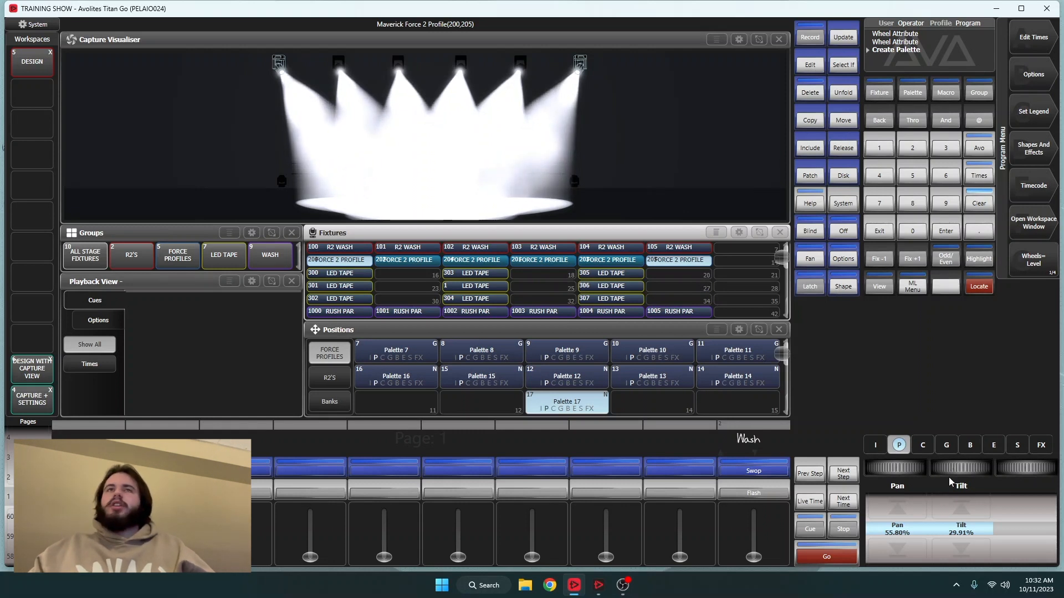
- Apply position Palette 17 to the whole FORCE PROFILES group and set its Tilt to 24.21%
drag(949, 473, 959, 470)
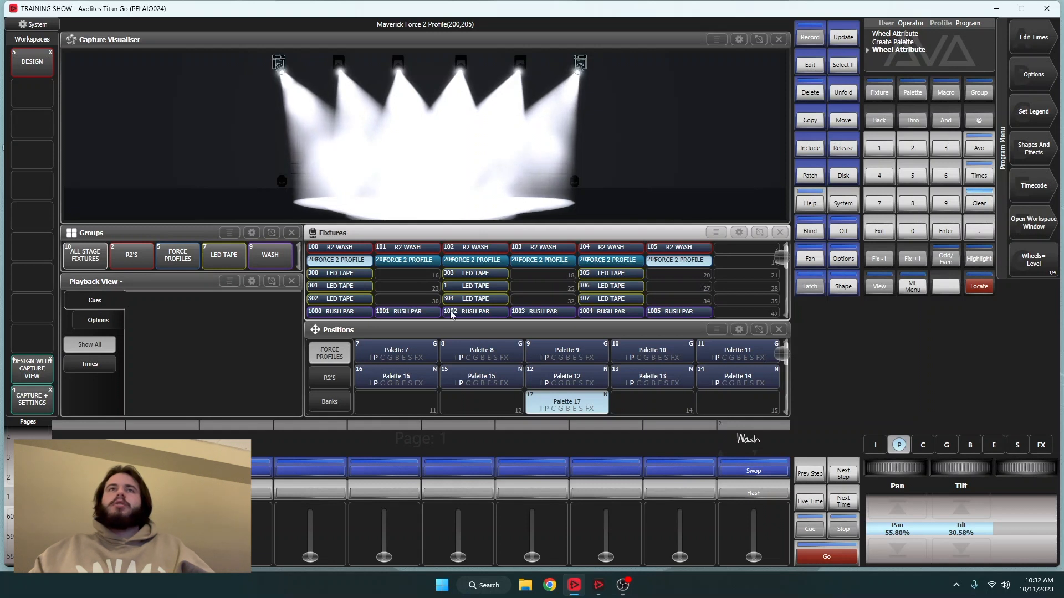
click(181, 264)
click(565, 413)
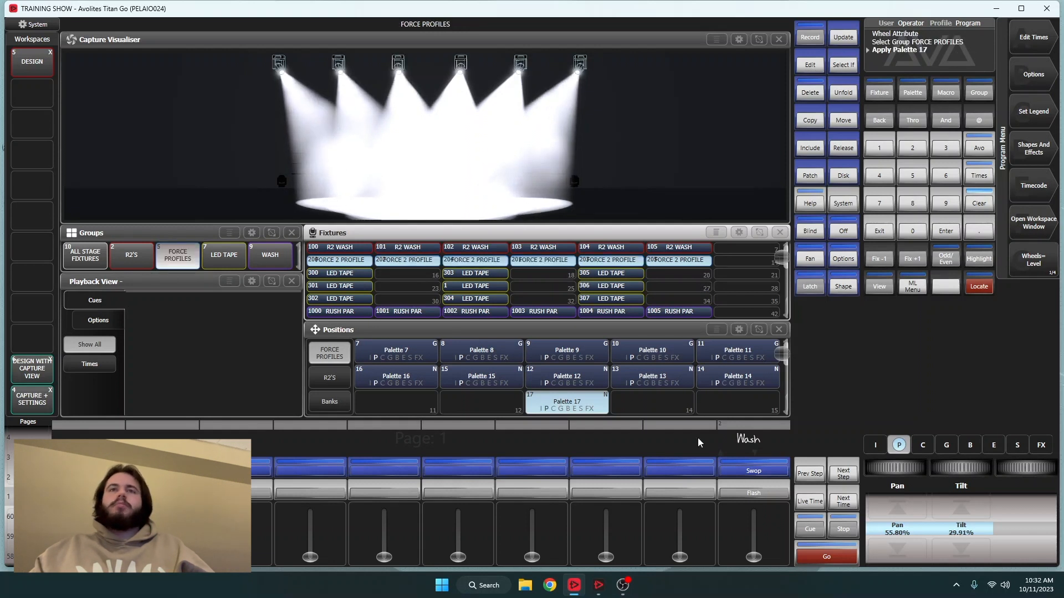
drag(961, 468, 933, 468)
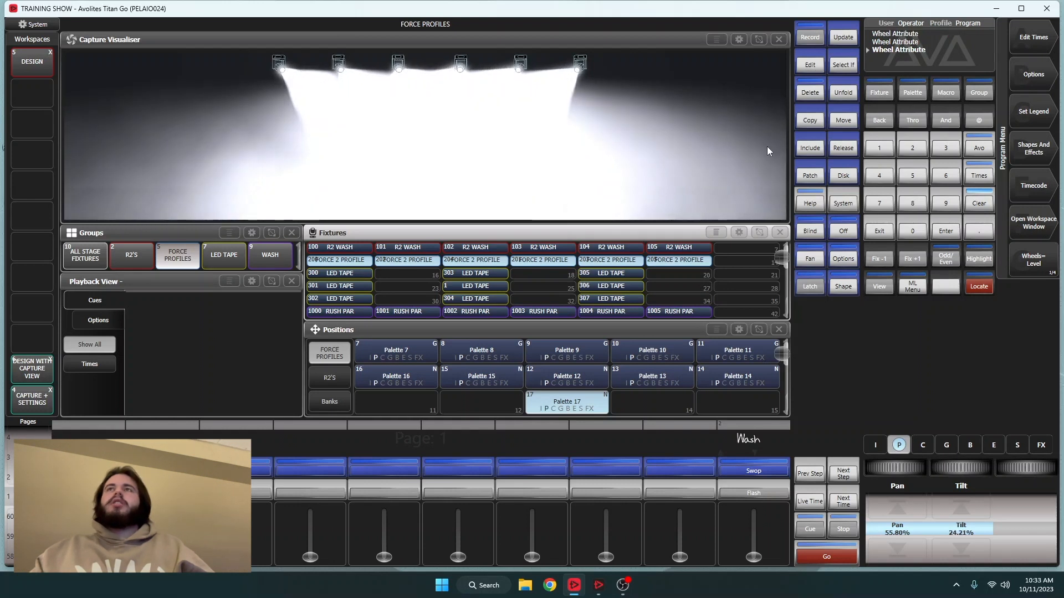
- Record the current profile position in the empty slot right after Palette 17, and a variant with Tilt at 18.78% in the following slot
click(643, 394)
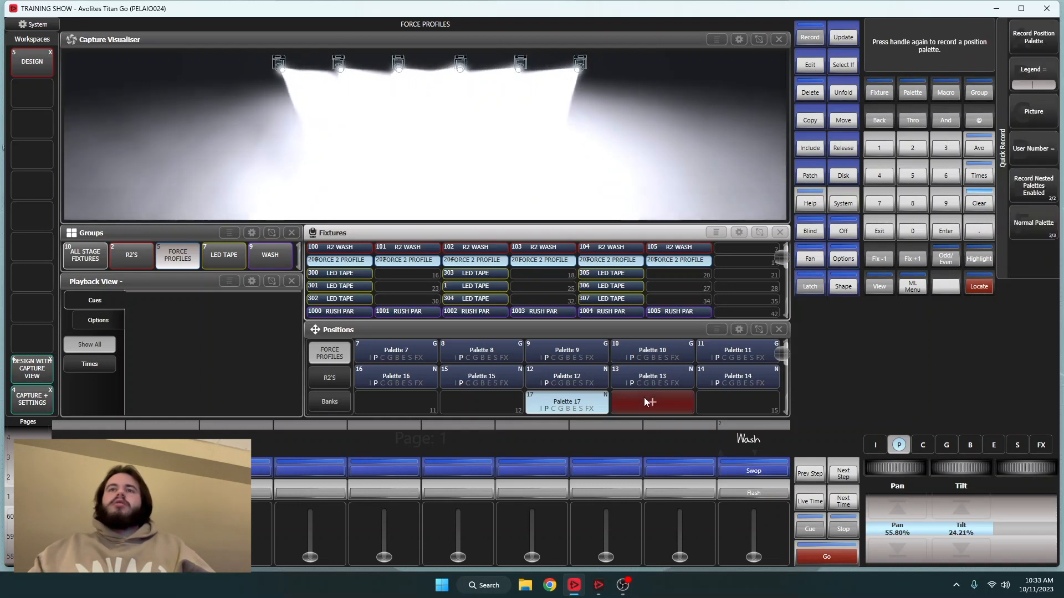
click(644, 398)
drag(975, 471, 954, 471)
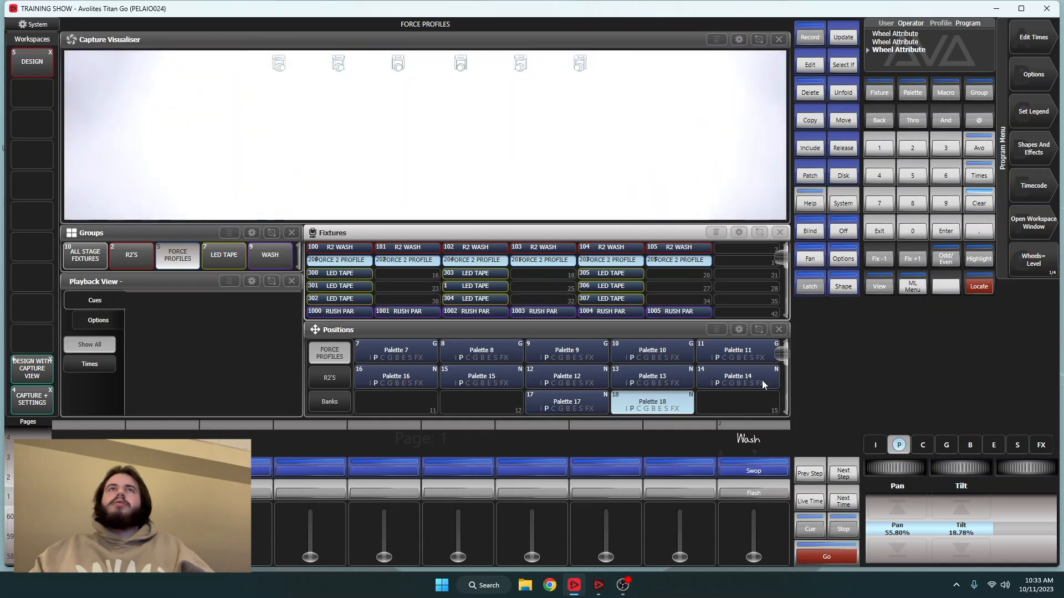
click(749, 399)
click(749, 400)
click(567, 403)
mouse_move(976, 468)
mouse_down()
mouse_move(995, 468)
mouse_move(984, 468)
mouse_up()
click(447, 399)
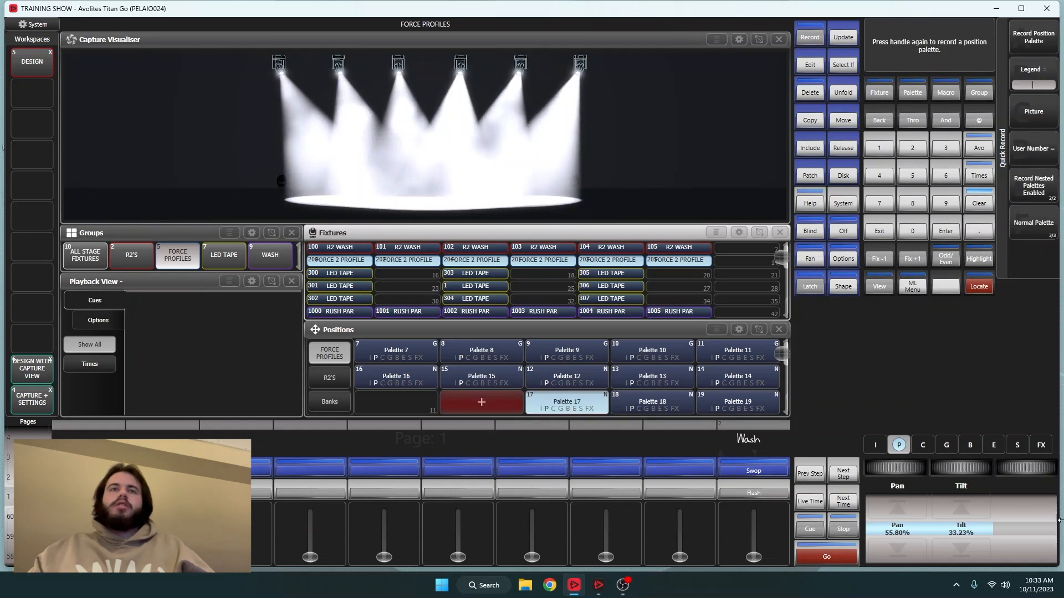
drag(937, 466, 961, 466)
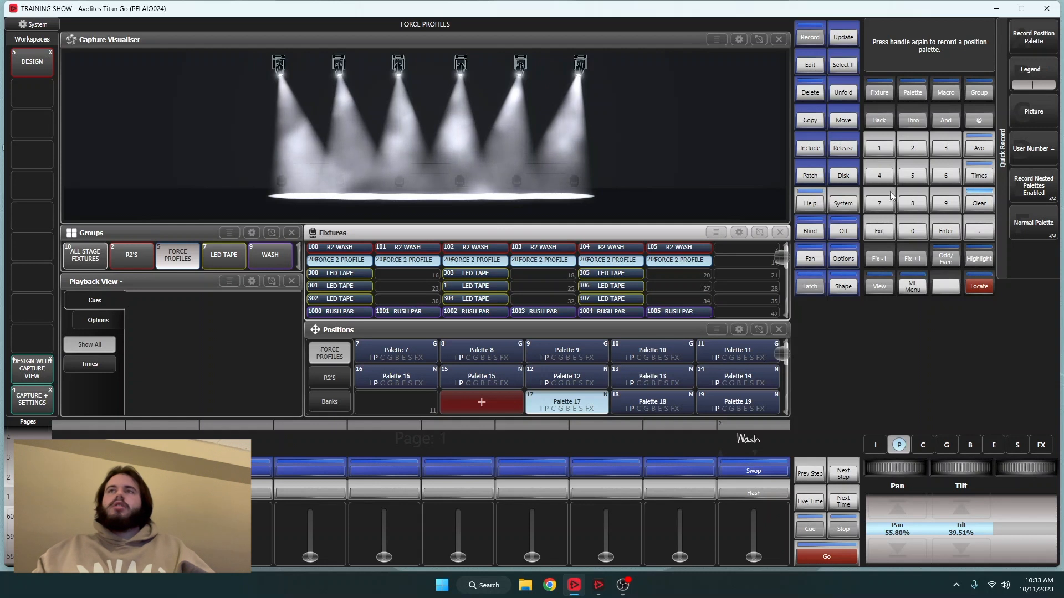
- Apply position Palette 17 again and record it with Tilt set to 33.84% in the empty Positions slot just before it
click(580, 401)
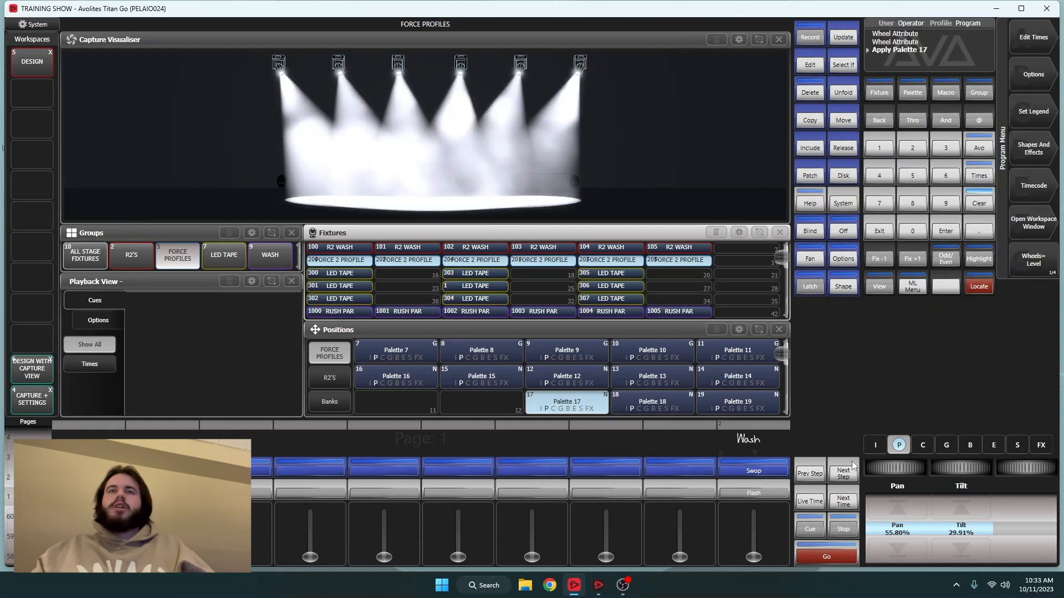
drag(945, 484, 945, 471)
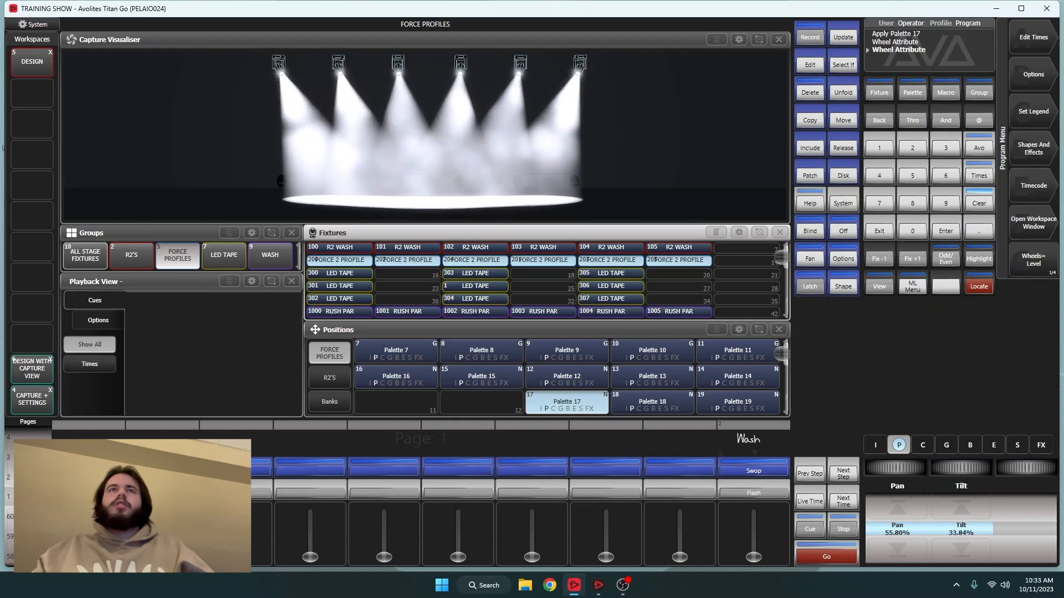
click(474, 404)
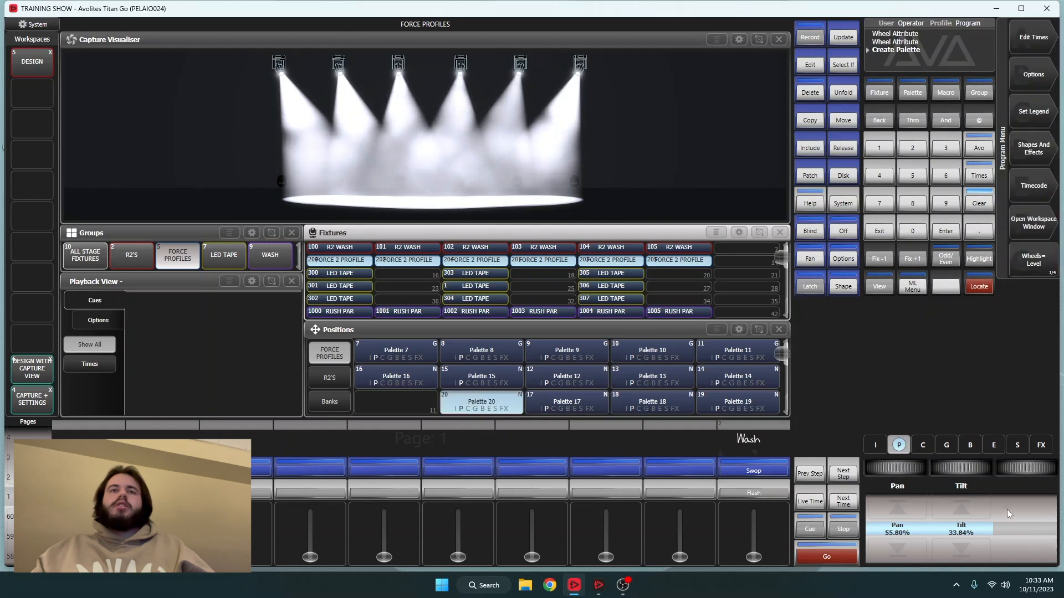
- Record a profile position with Tilt at 42.71% in the empty slot beneath Palette 16, and clear the programmer
drag(961, 469, 961, 455)
click(384, 398)
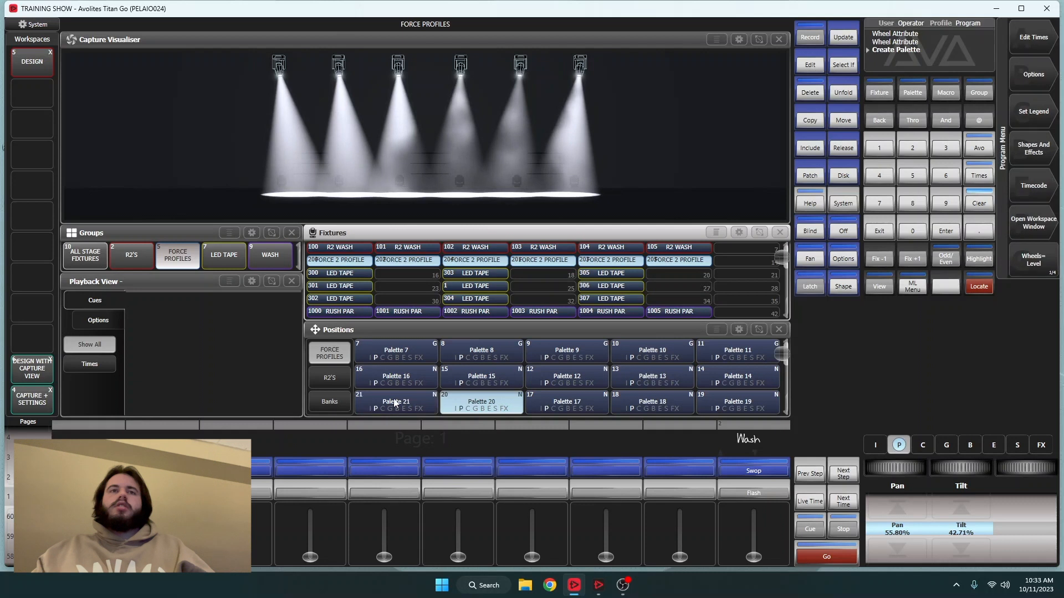
click(979, 203)
click(979, 203)
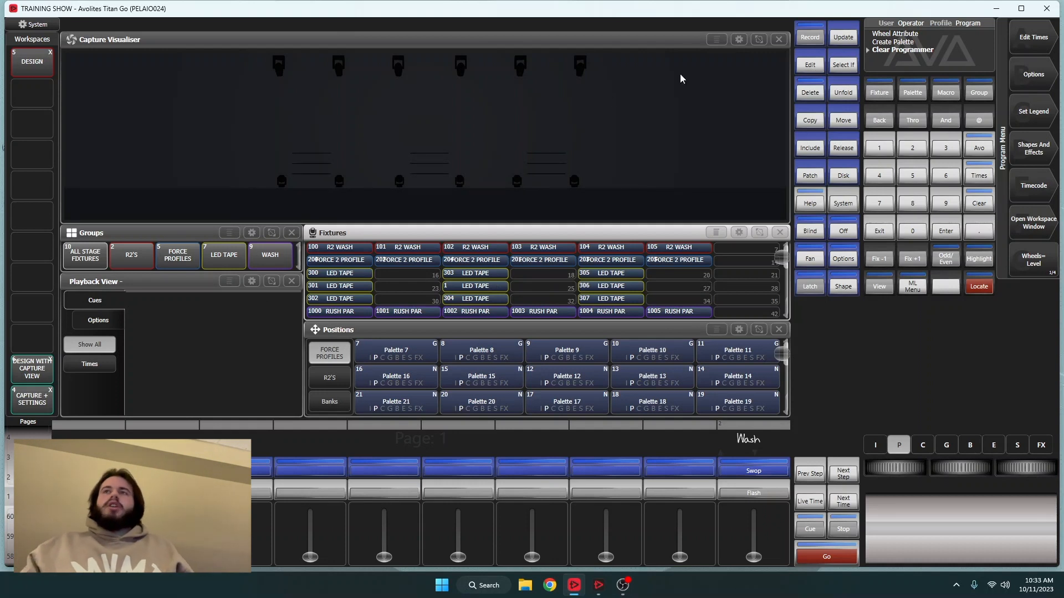
- Show the page buttons in a newly opened Gobos and Beams window and close the window
click(1031, 232)
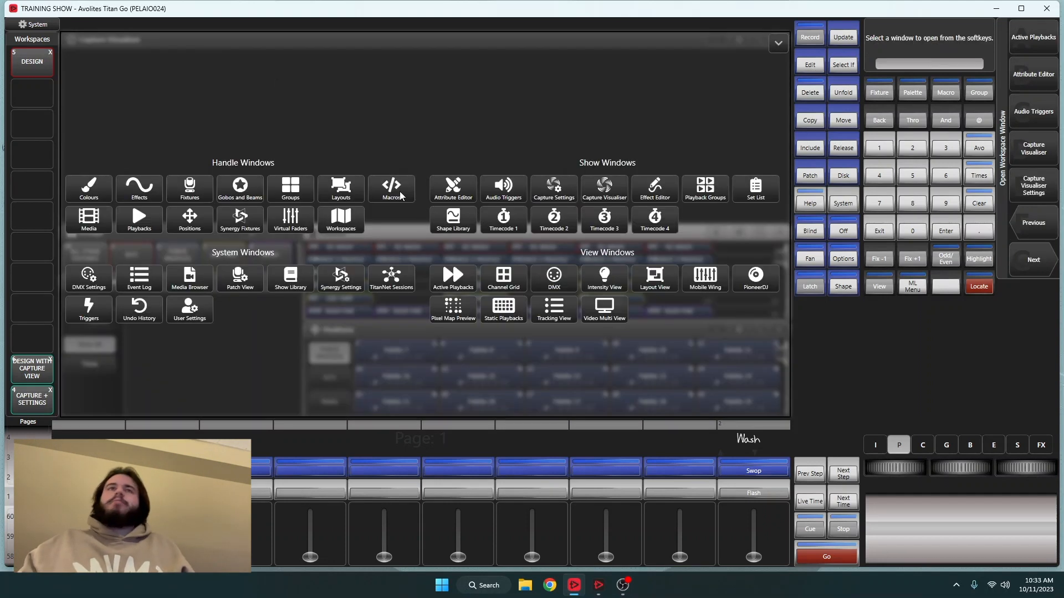
click(238, 185)
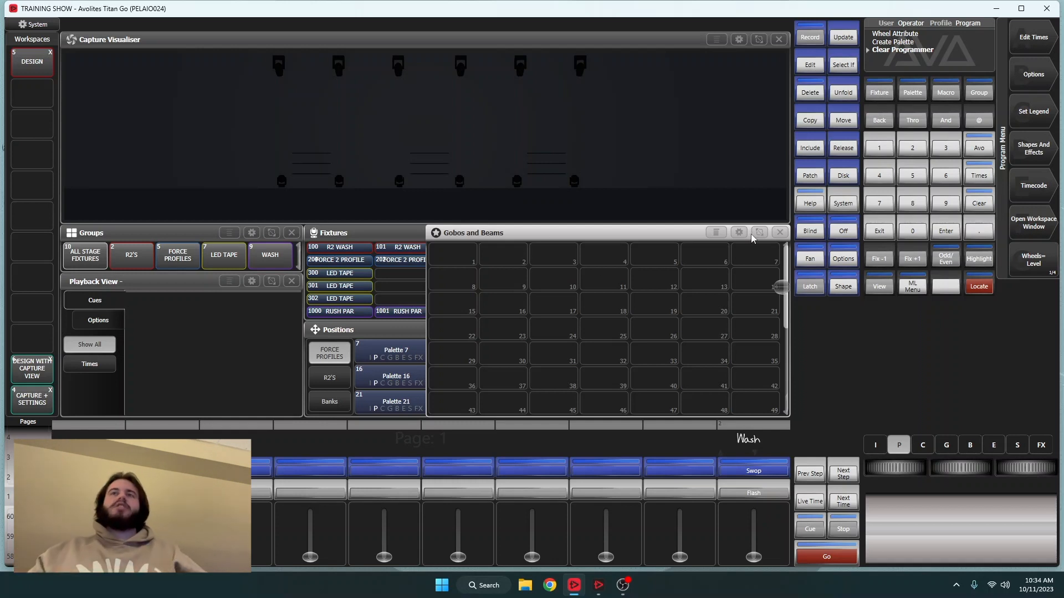
click(716, 232)
click(448, 269)
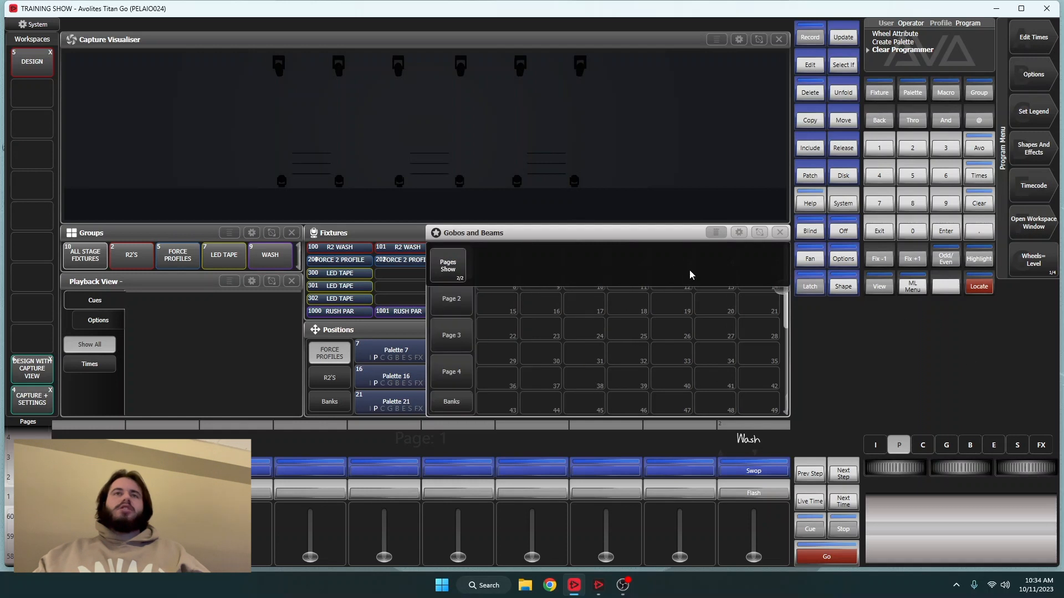
click(715, 235)
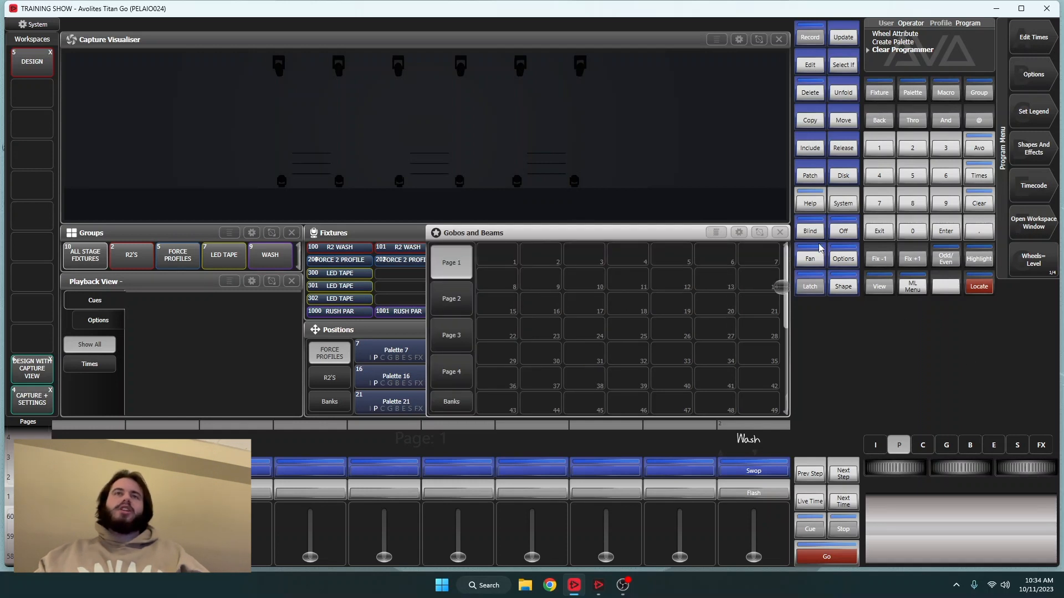
click(779, 232)
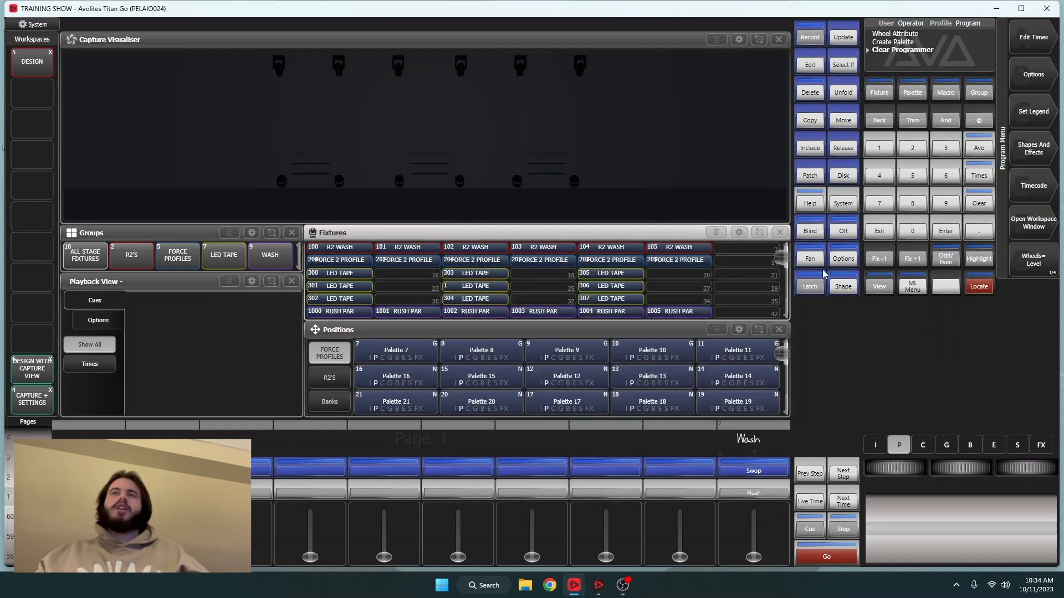
- Close the Fixtures window covering the Colours palettes and recall the DESIGN WITH CAPTURE VIEW workspace
click(779, 232)
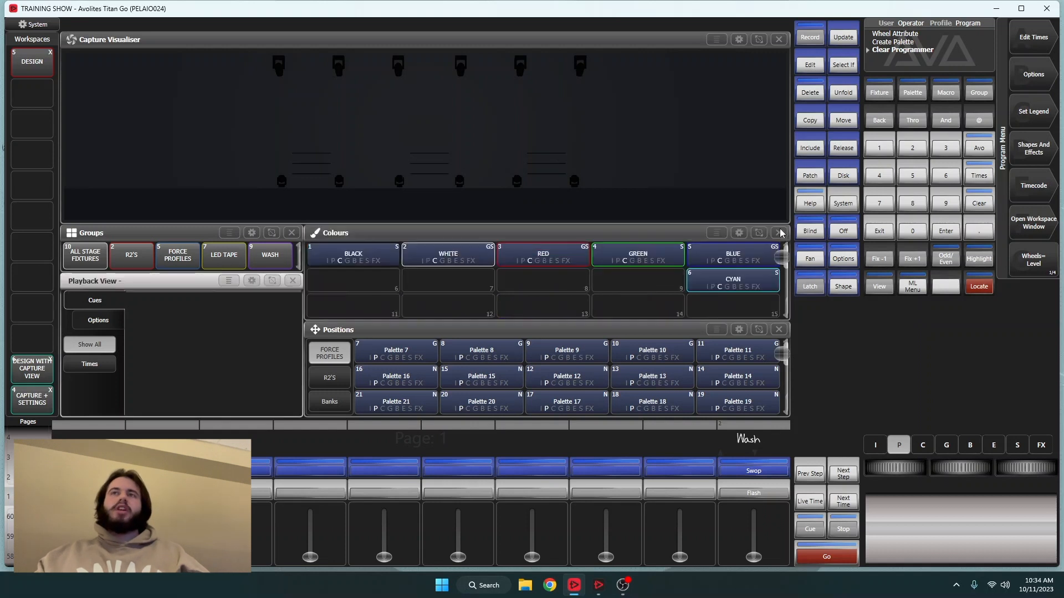
click(42, 364)
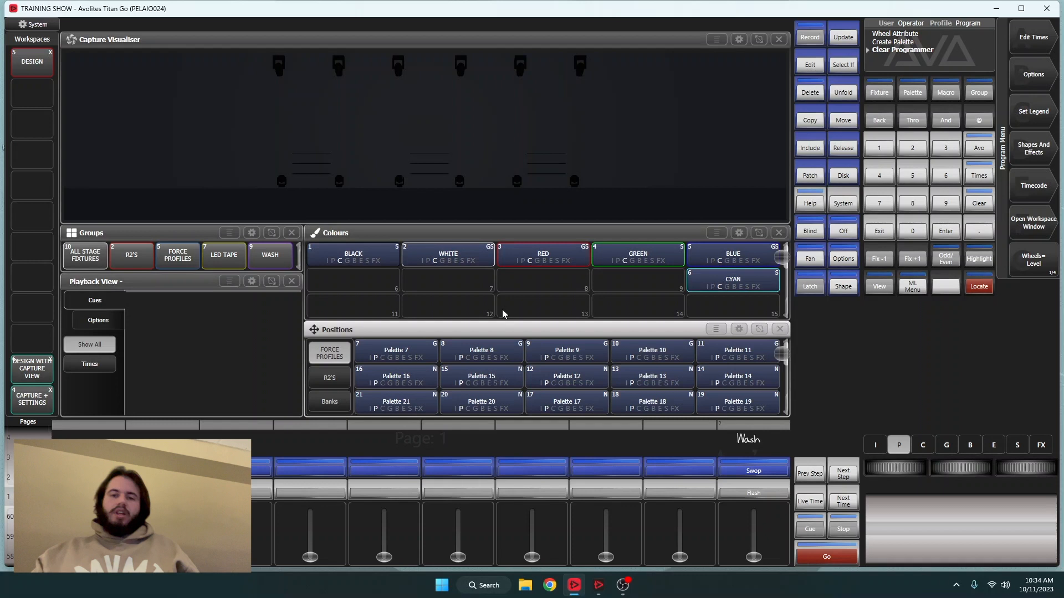